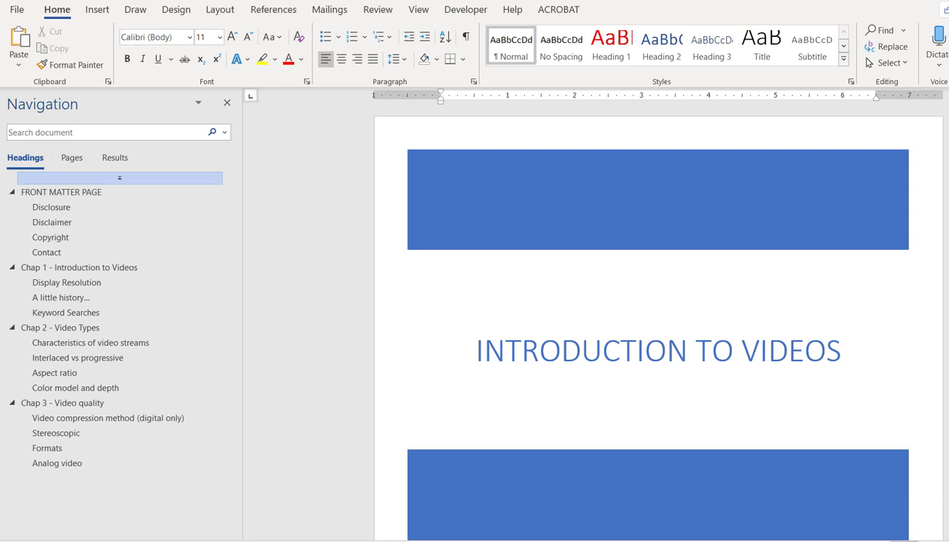
- Switch to the other open copy of the report
scroll(658, 317, "down", 10)
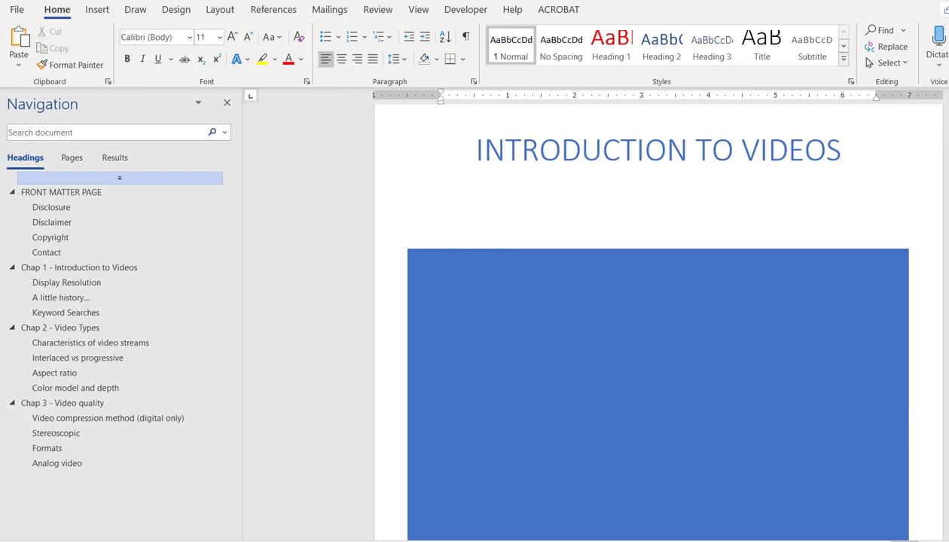
scroll(657, 317, "down", 8)
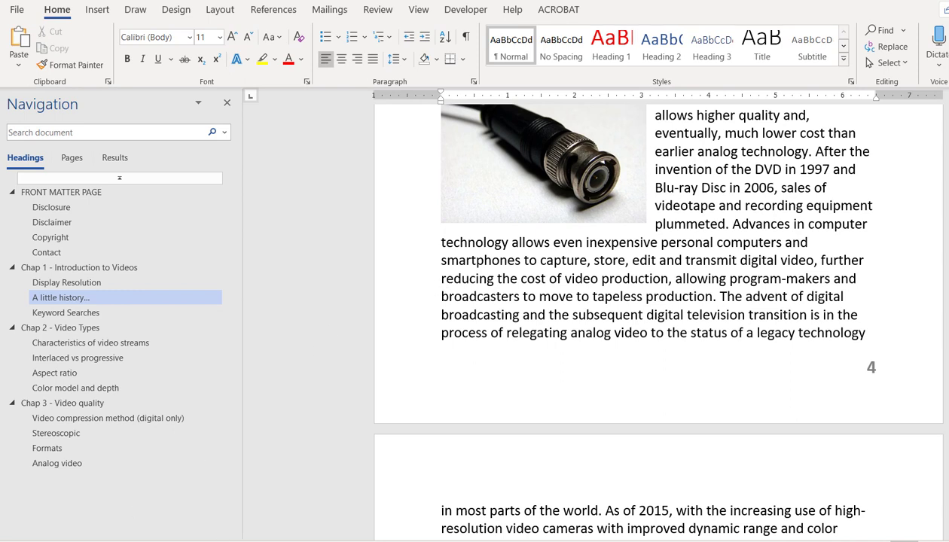
mouse_move(216, 541)
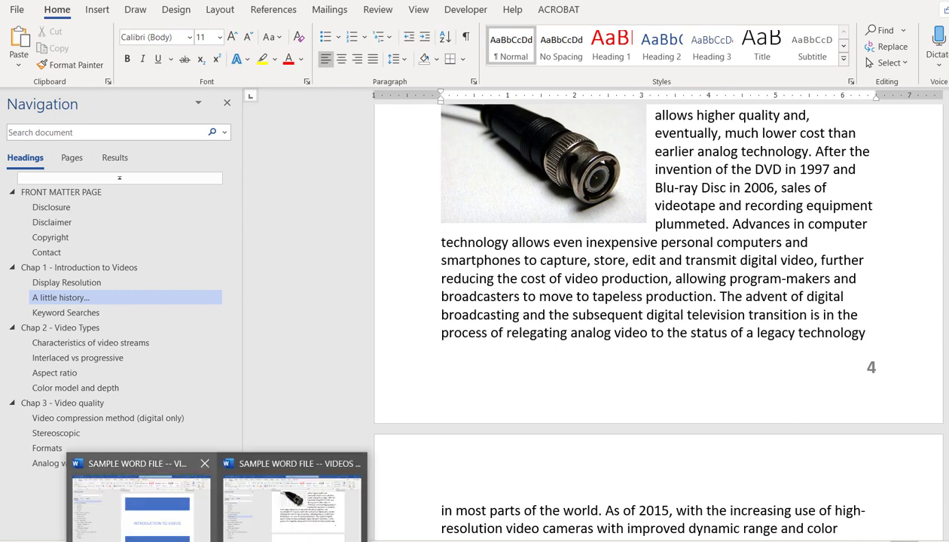
left_click(179, 530)
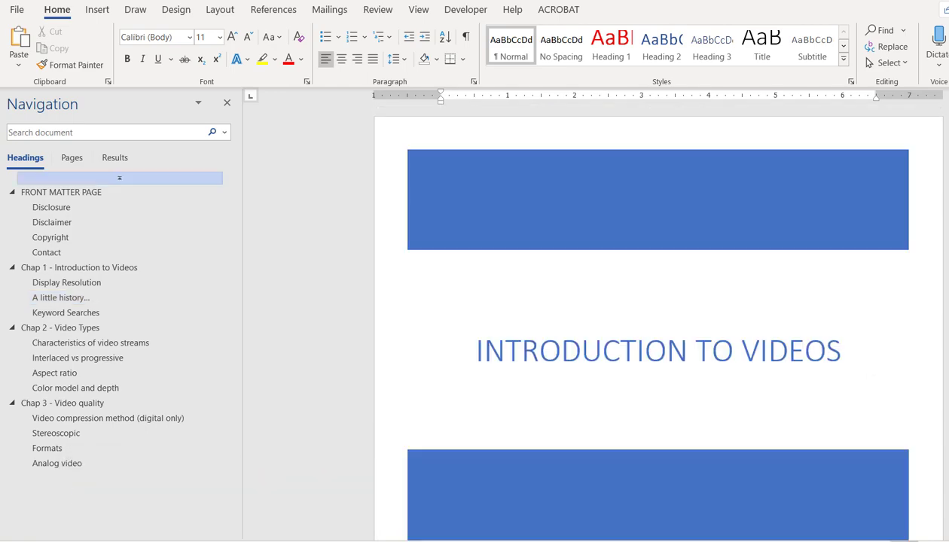
scroll(658, 324, "down", 10)
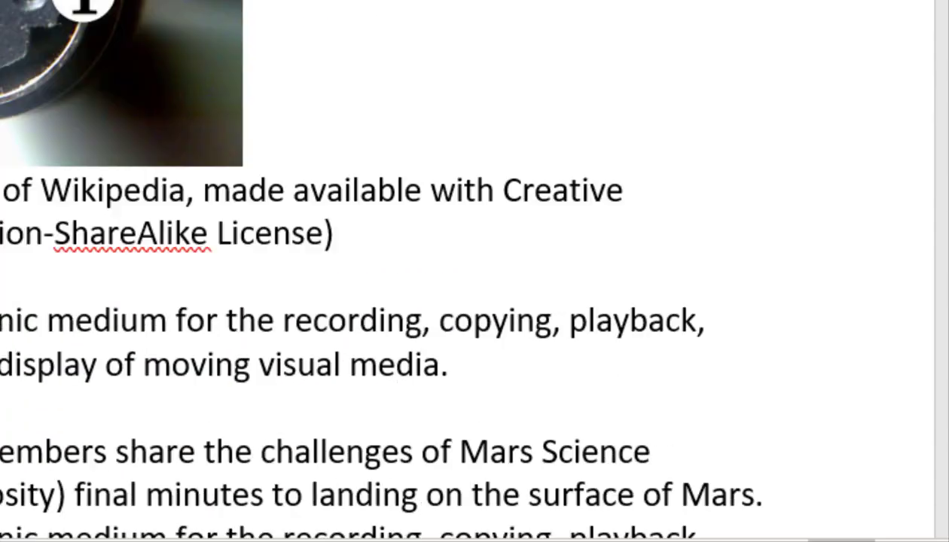
scroll(467, 271, "down", 15)
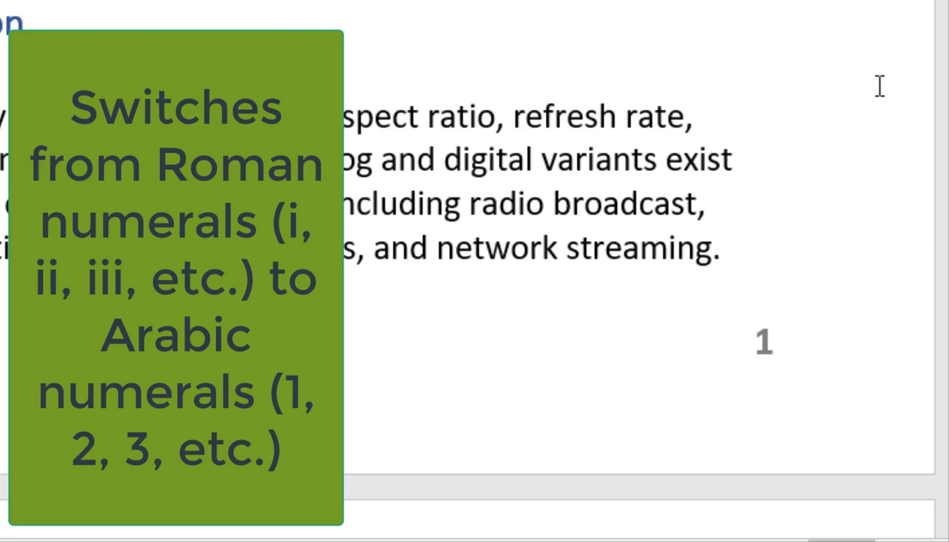
- Review its page numbers: front matter i and ii, and Chap 1 starting at 1
scroll(879, 86, "up", 10)
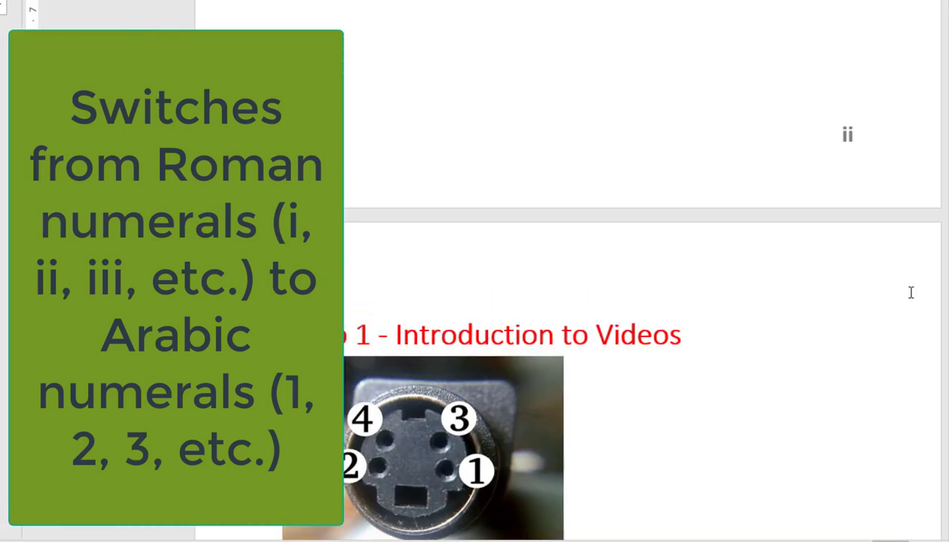
scroll(917, 419, "up", 5)
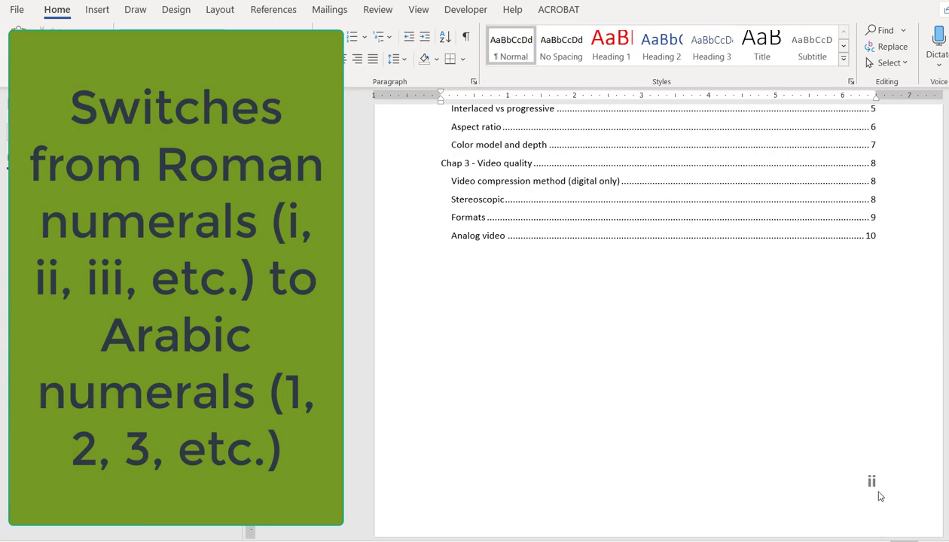
scroll(909, 448, "up", 5)
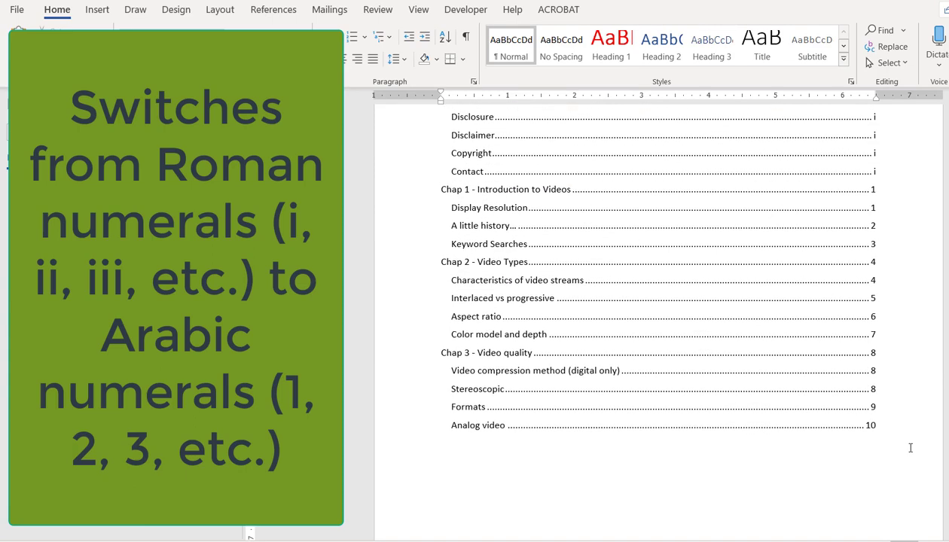
scroll(909, 448, "up", 10)
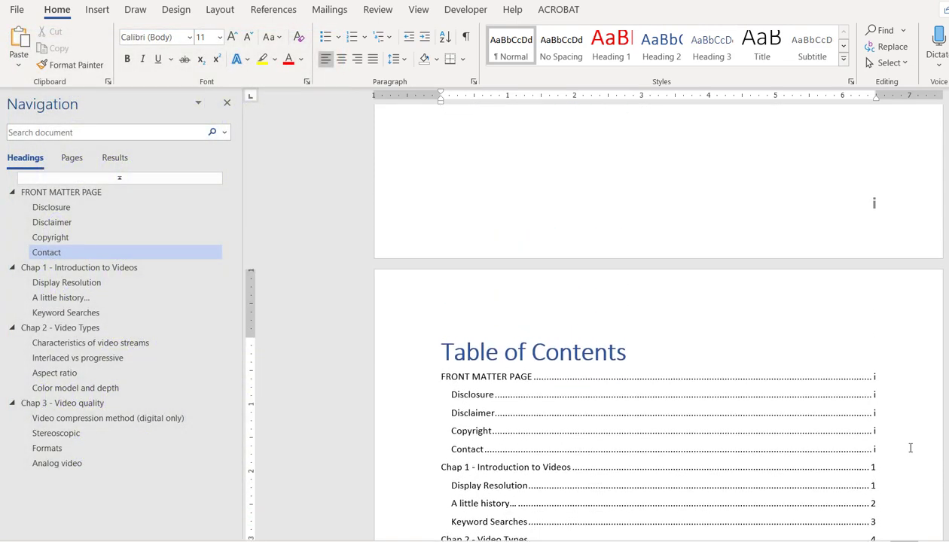
scroll(910, 448, "up", 3)
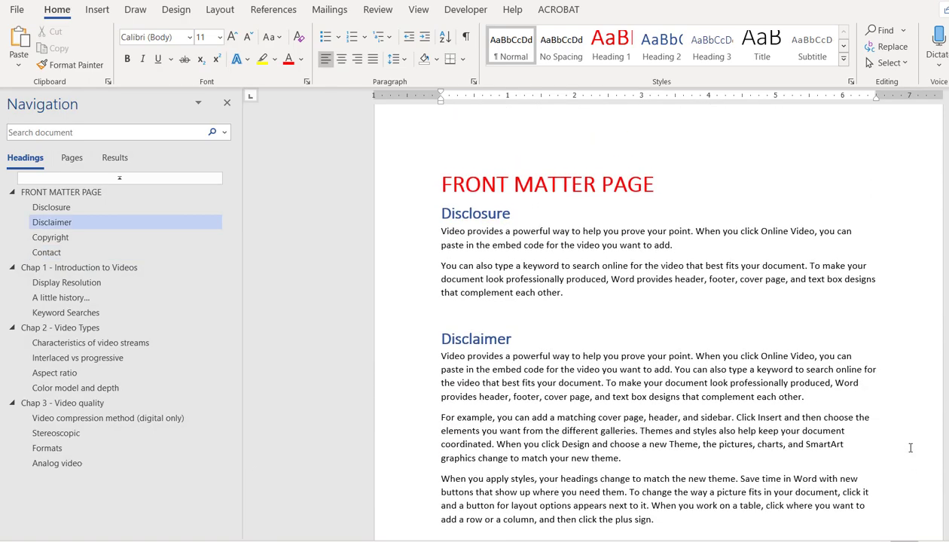
scroll(910, 448, "down", 10)
scroll(910, 448, "down", 10)
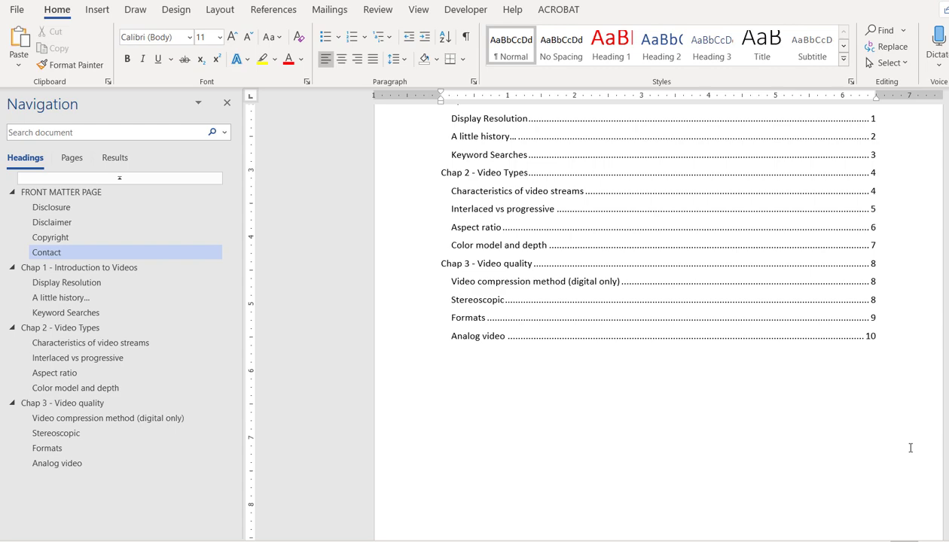
scroll(910, 448, "down", 3)
scroll(909, 448, "up", 4)
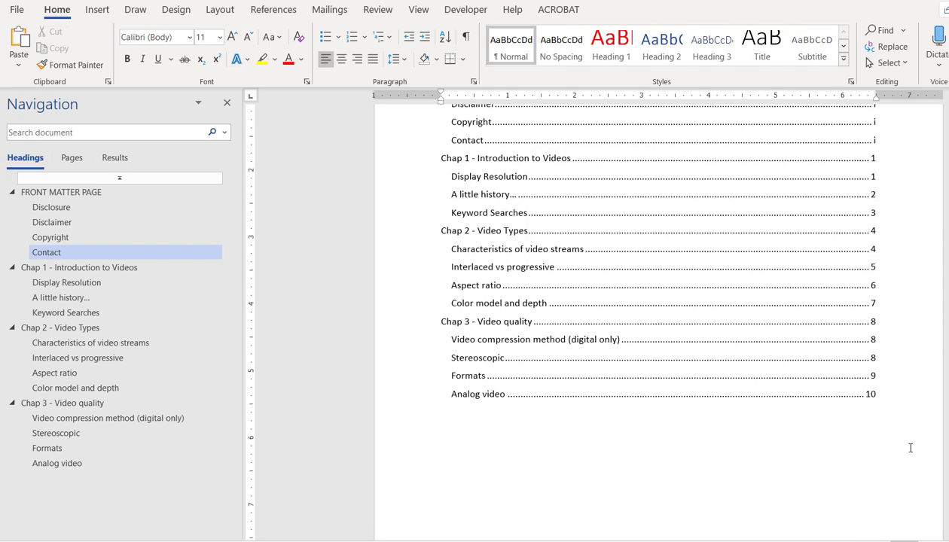
scroll(909, 448, "up", 5)
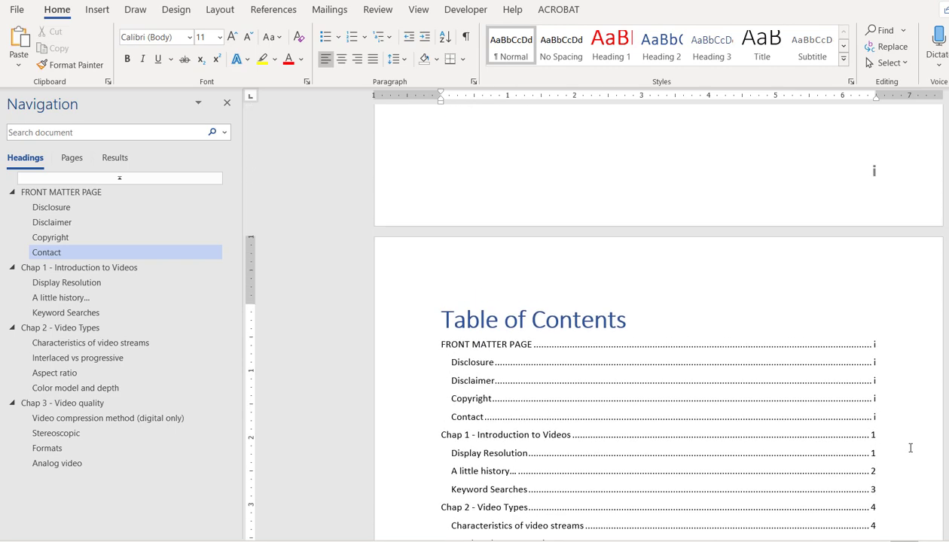
scroll(909, 448, "down", 9)
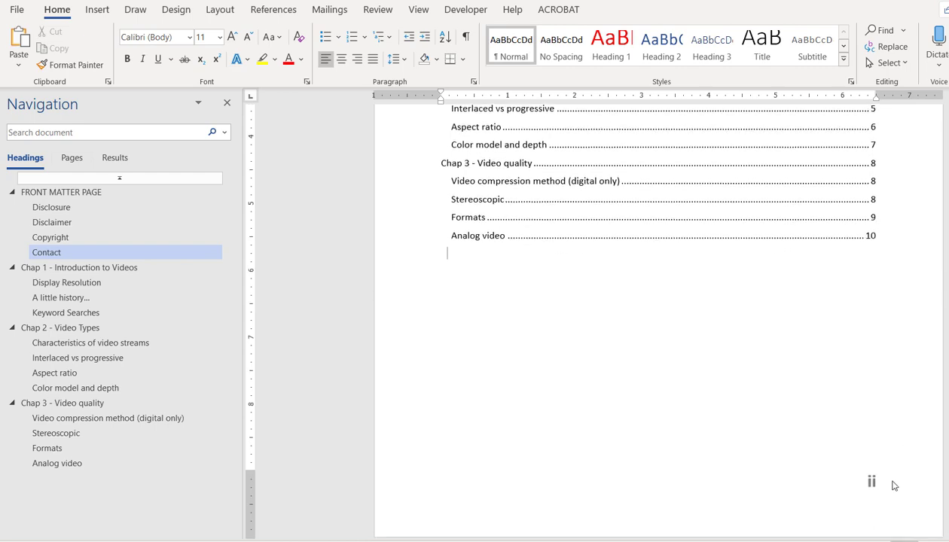
scroll(893, 487, "down", 10)
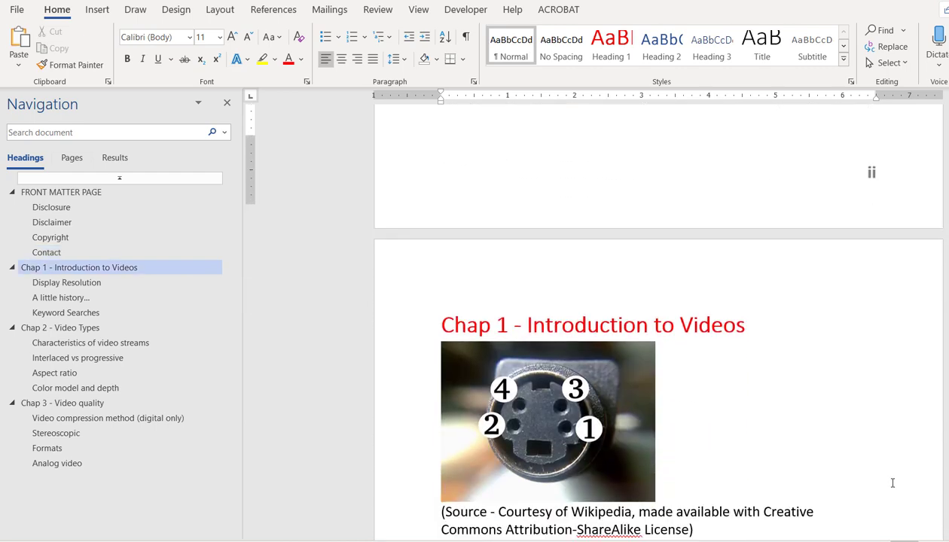
scroll(892, 483, "down", 2)
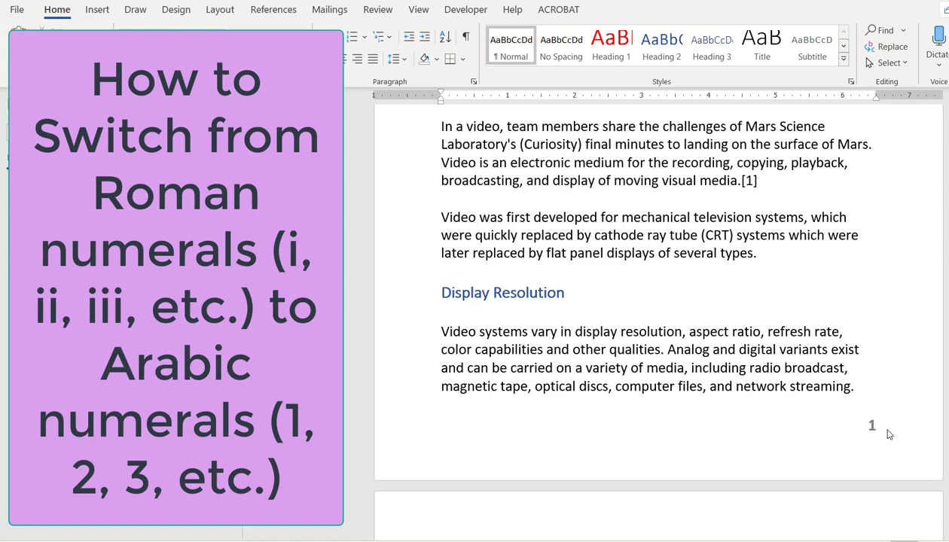
scroll(888, 434, "down", 15)
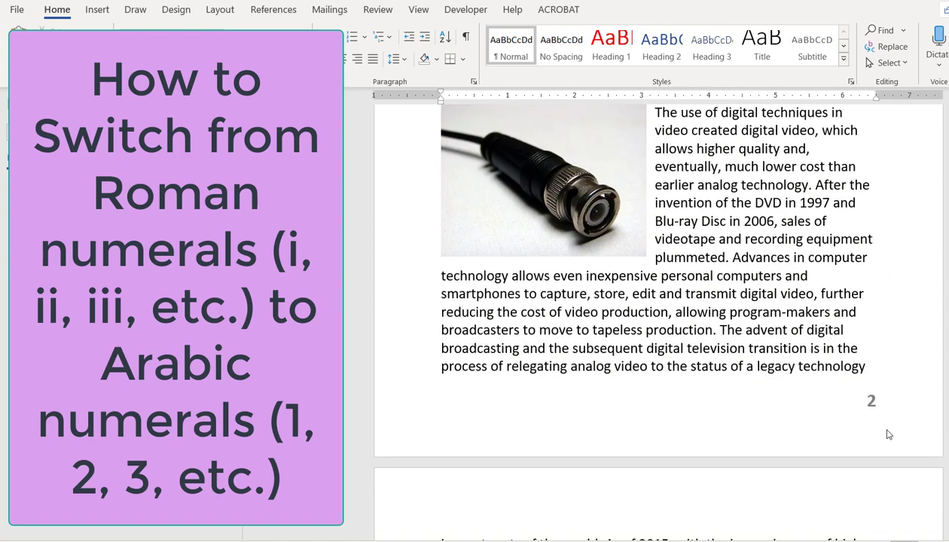
scroll(889, 435, "up", 20)
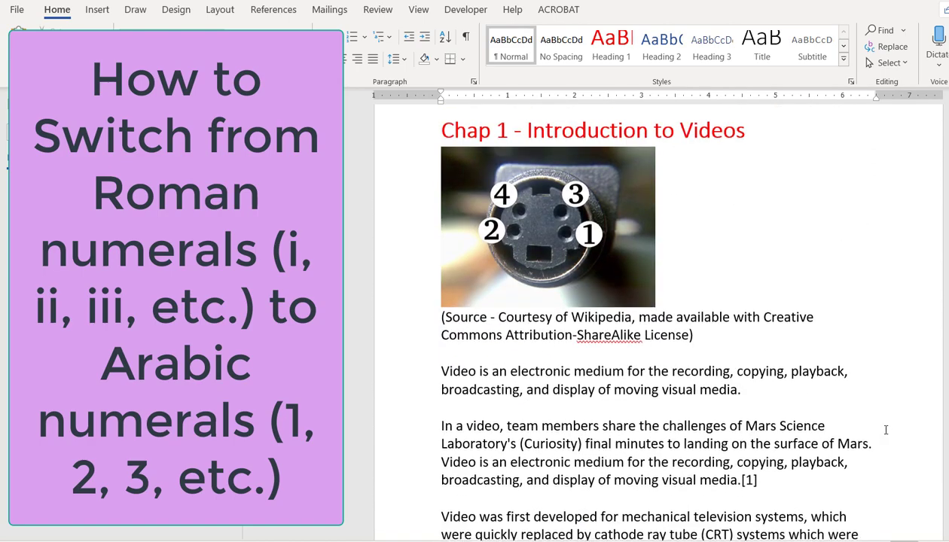
scroll(885, 429, "up", 12)
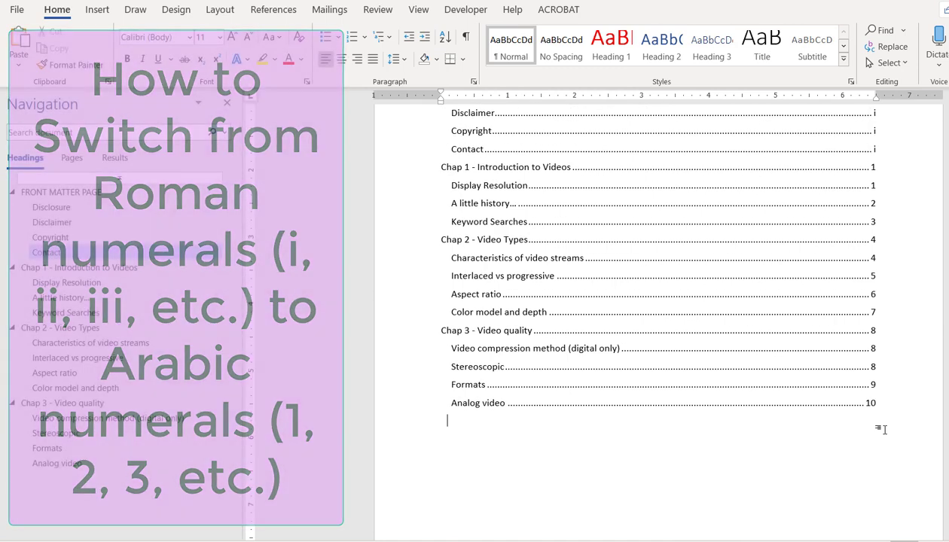
scroll(885, 429, "up", 6)
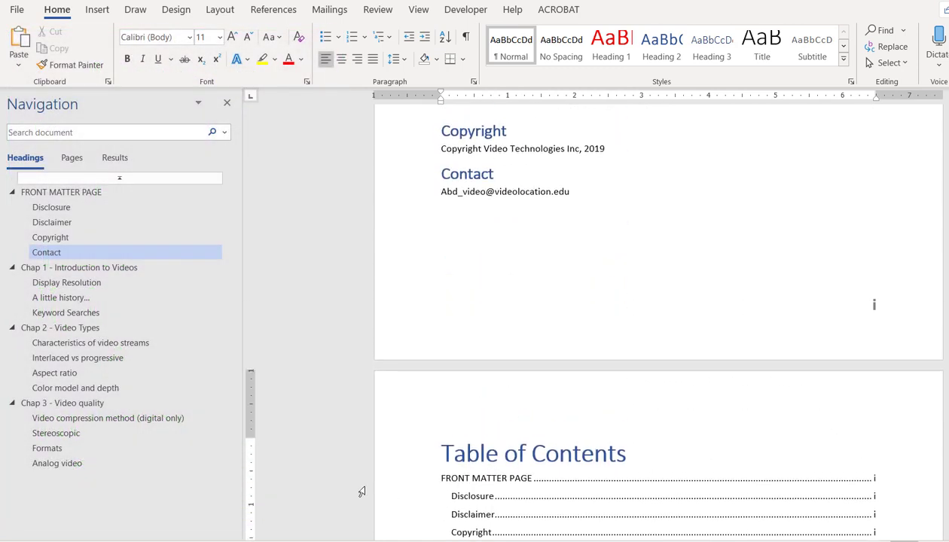
mouse_move(217, 541)
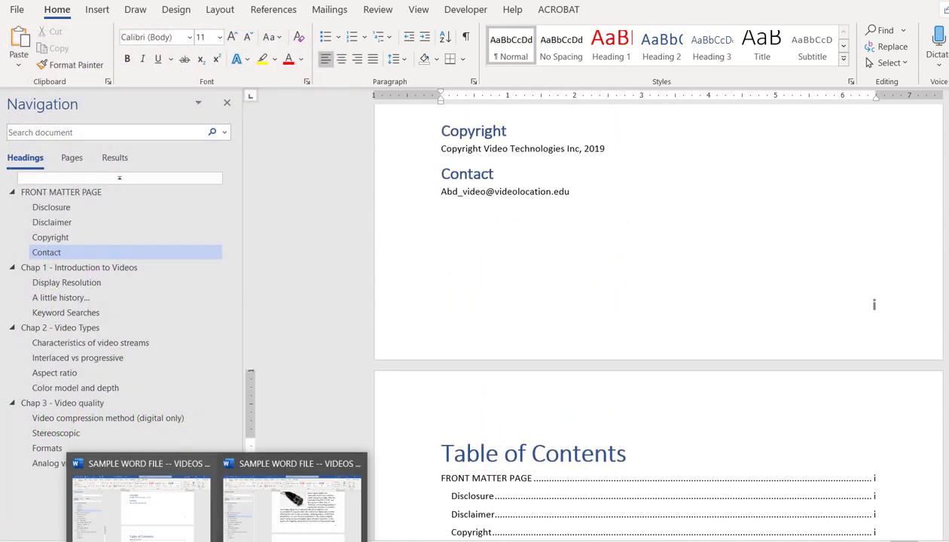
- Return to the working copy and check that its Copyright and Contact page still reads 1
left_click(285, 504)
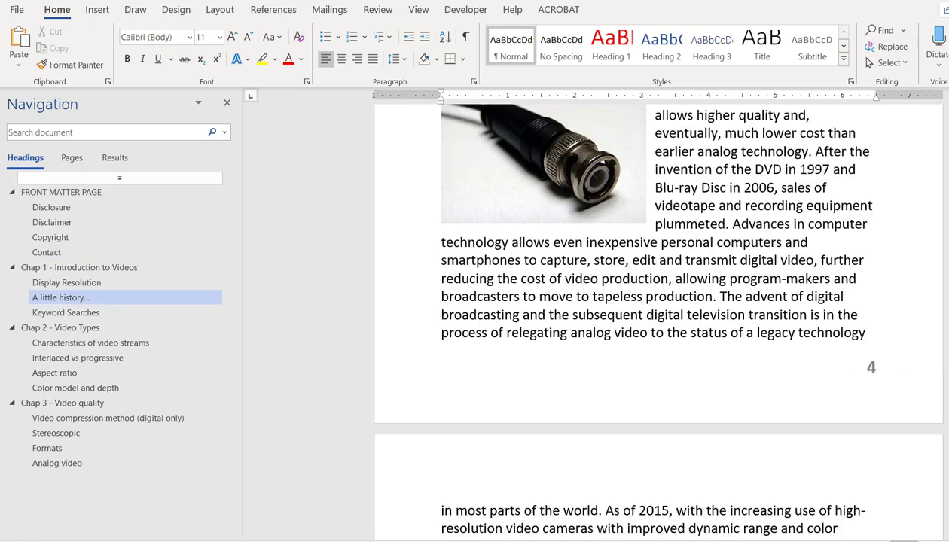
scroll(651, 316, "up", 10)
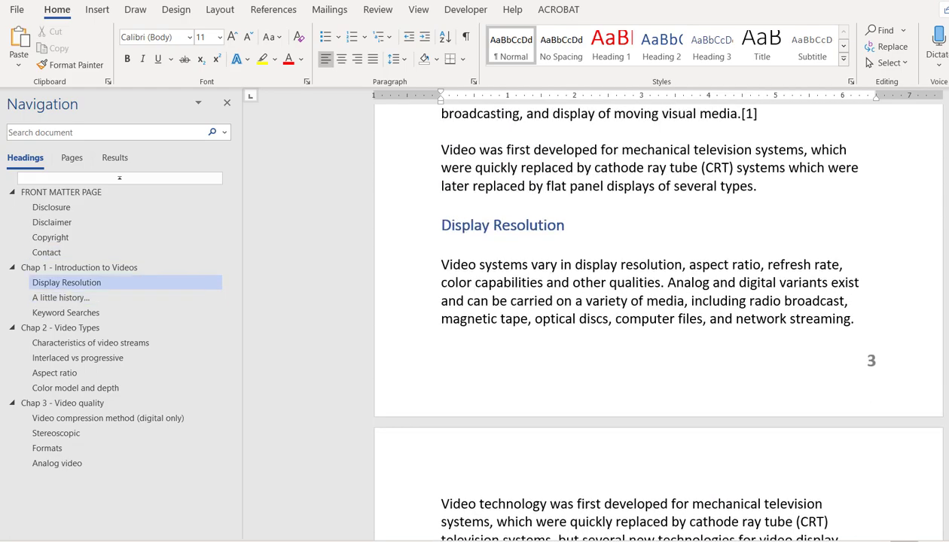
scroll(652, 317, "up", 3)
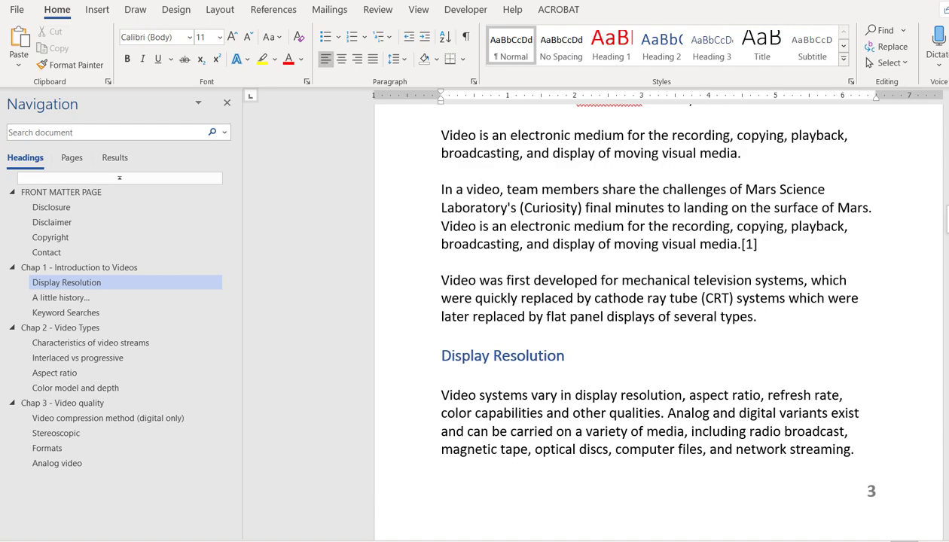
scroll(651, 316, "up", 15)
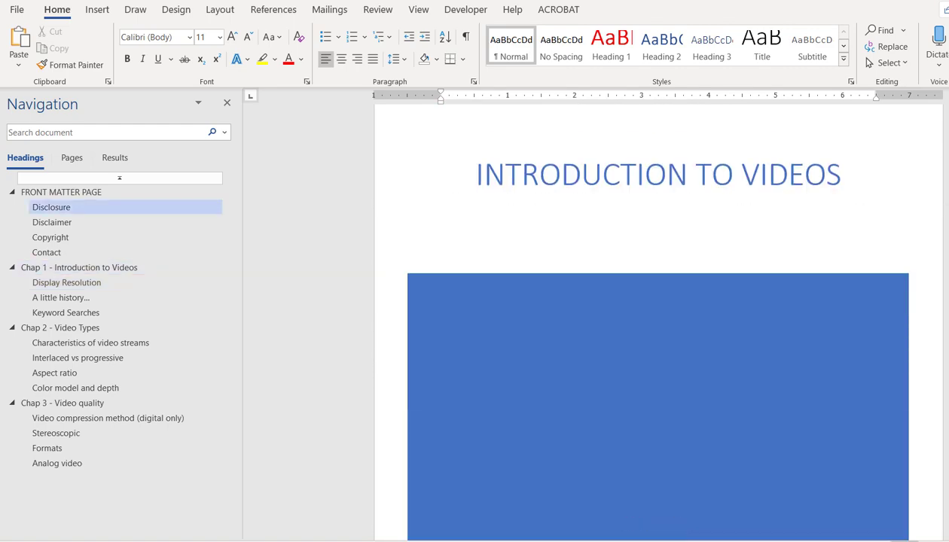
scroll(652, 317, "down", 15)
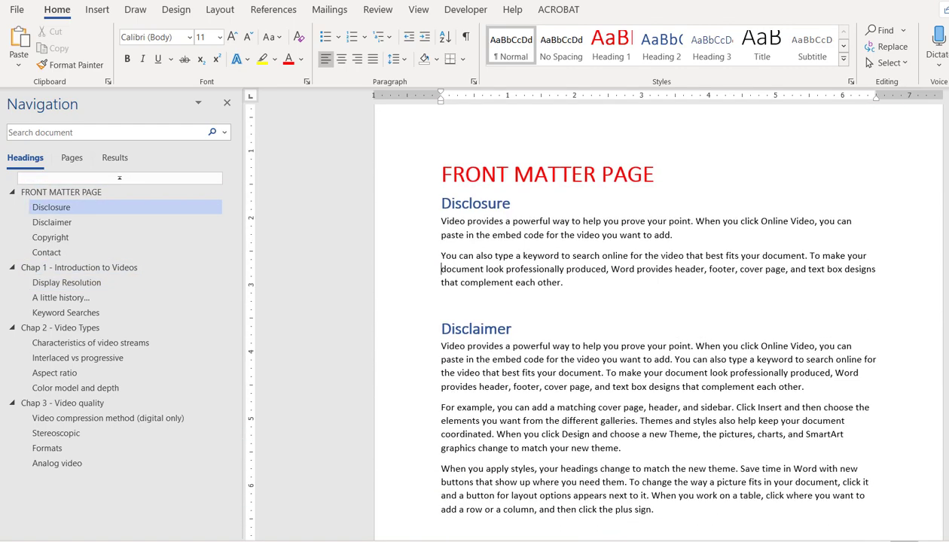
scroll(651, 316, "down", 6)
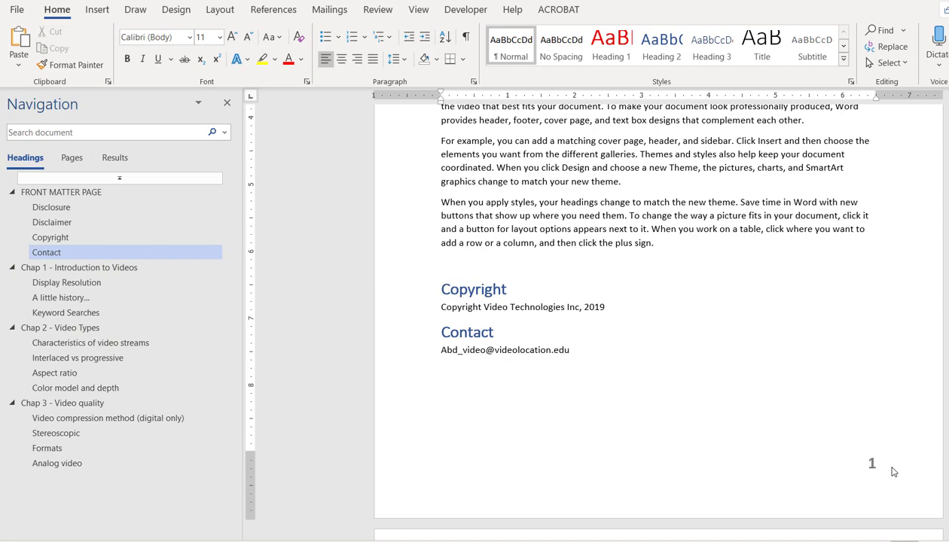
double_click(893, 472)
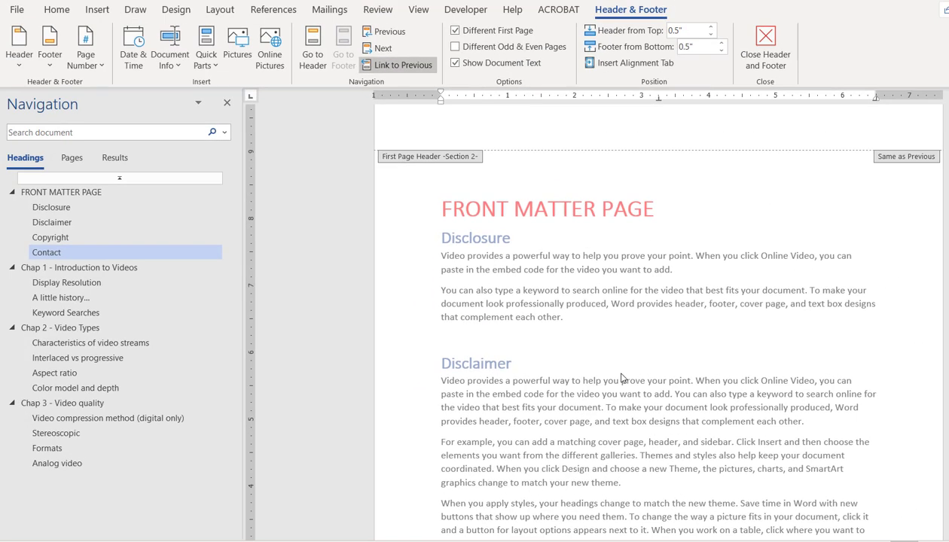
scroll(621, 379, "up", 5)
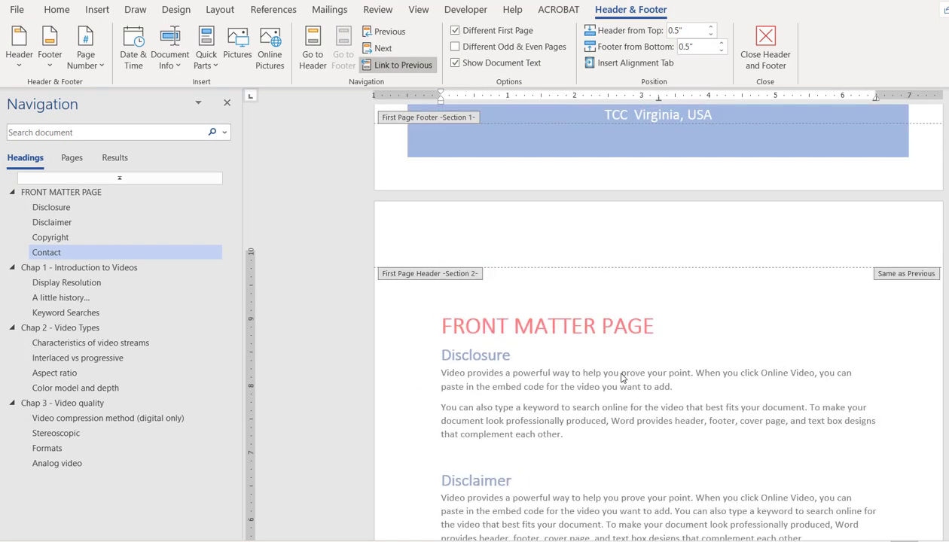
scroll(621, 379, "up", 3)
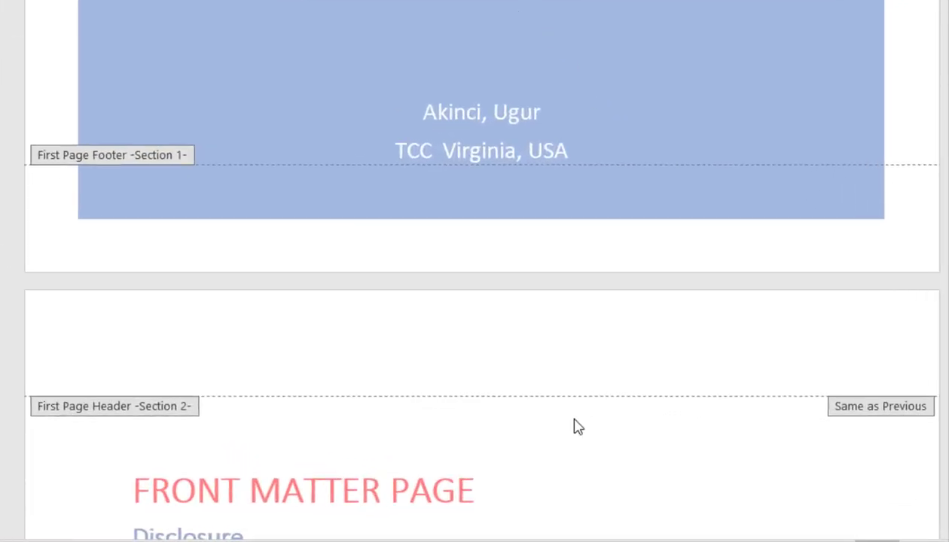
scroll(577, 422, "down", 15)
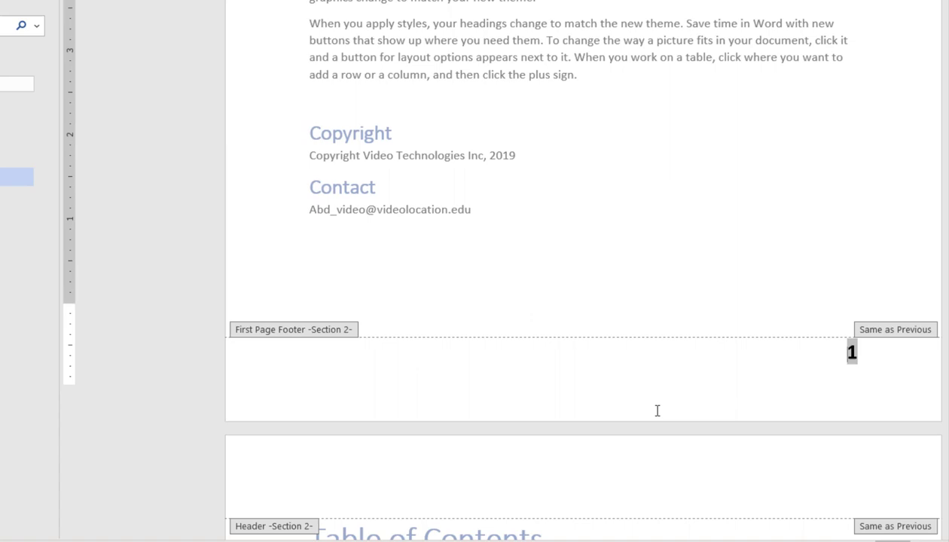
scroll(656, 410, "down", 1)
scroll(392, 309, "down", 9)
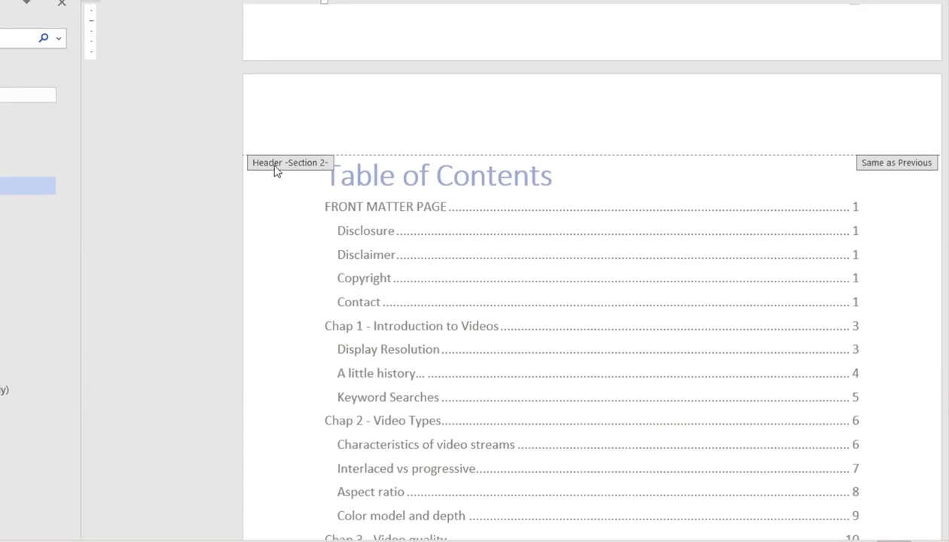
scroll(483, 317, "down", 19)
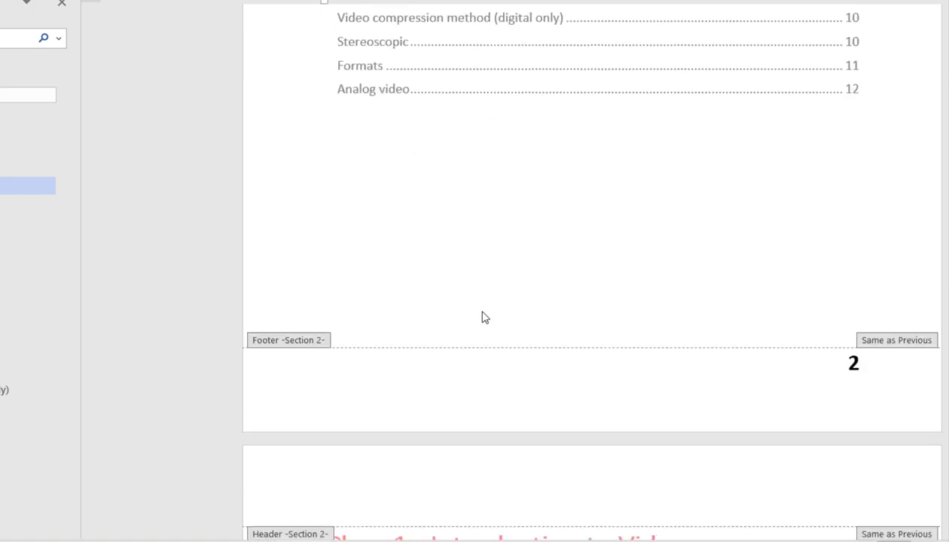
scroll(483, 312, "down", 9)
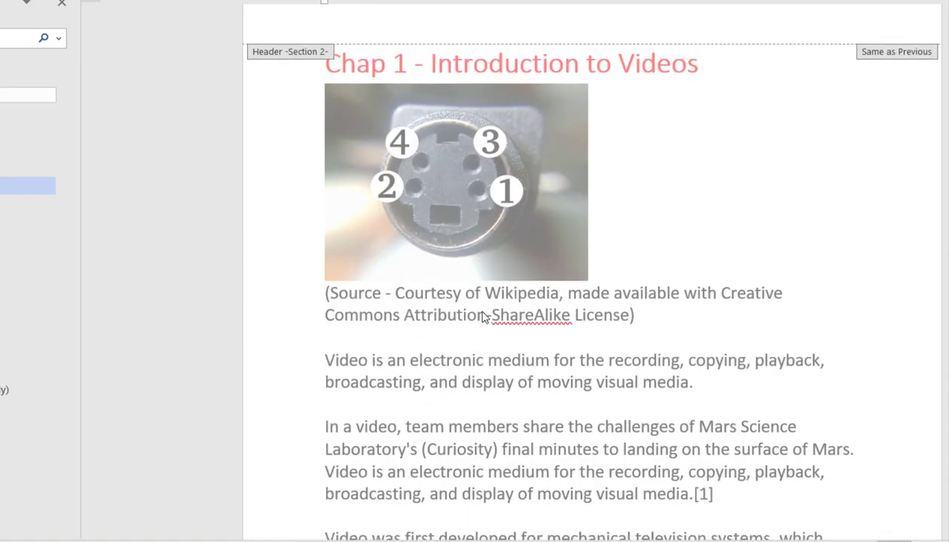
scroll(490, 316, "up", 2)
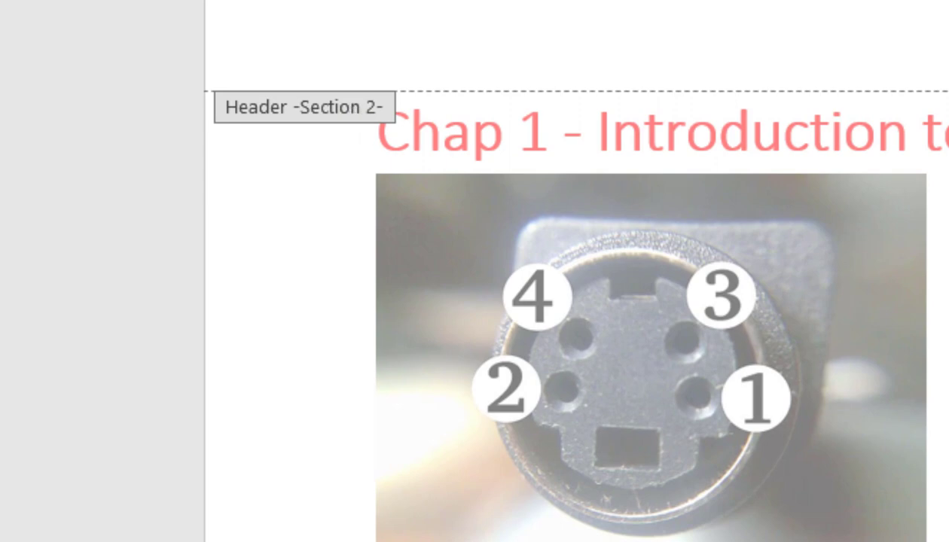
scroll(577, 316, "down", 18)
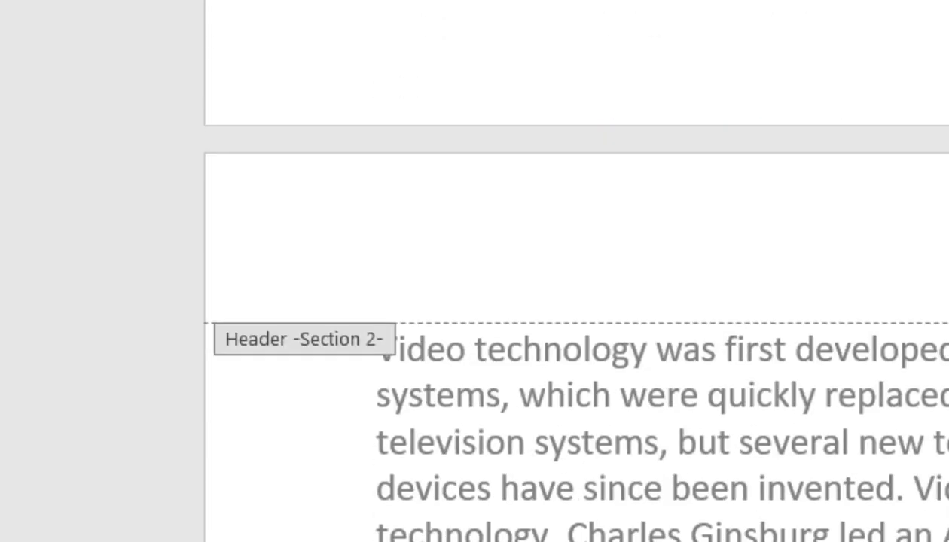
scroll(567, 311, "down", 1)
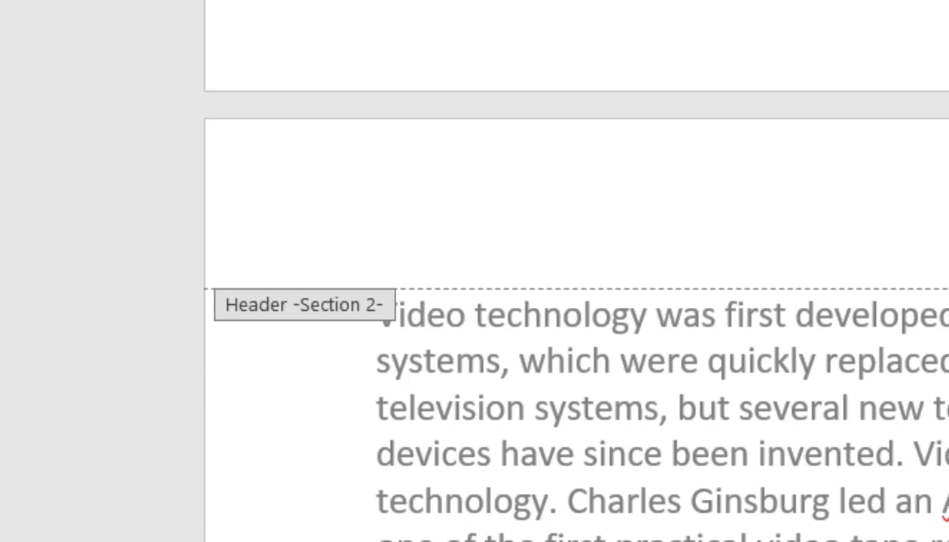
scroll(652, 271, "up", 10)
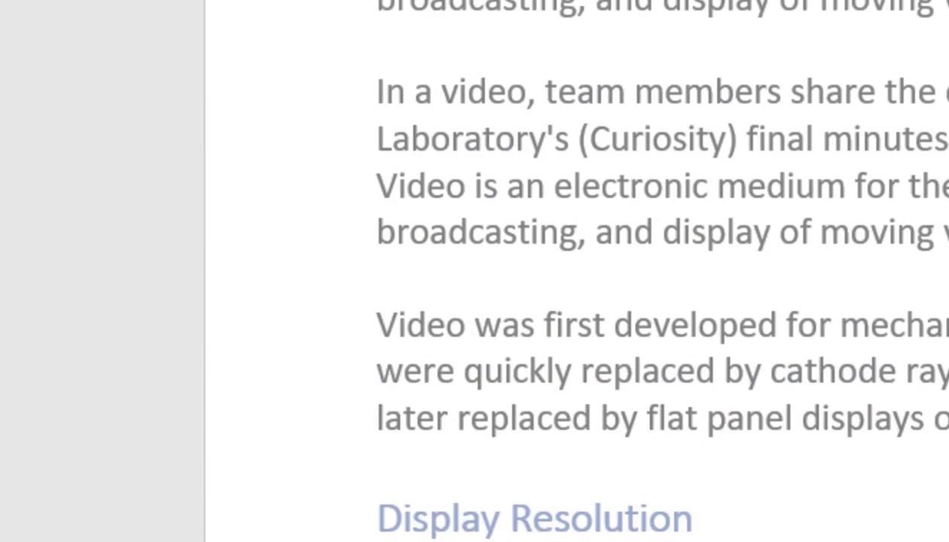
scroll(571, 294, "up", 6)
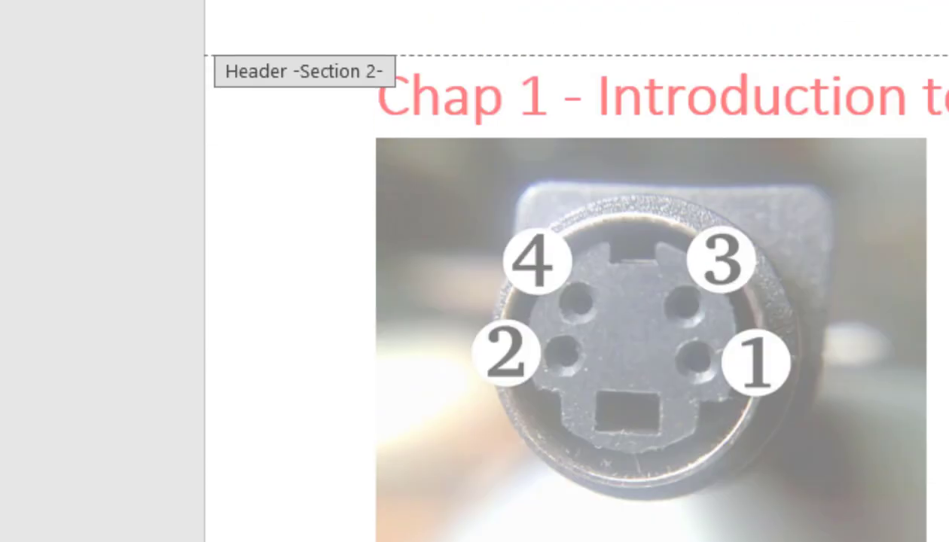
scroll(579, 392, "up", 6)
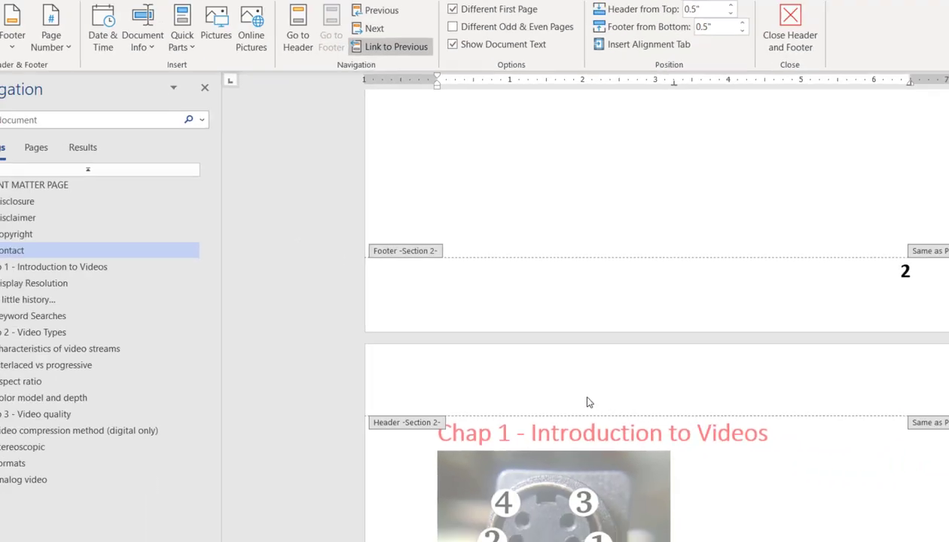
scroll(578, 392, "up", 2)
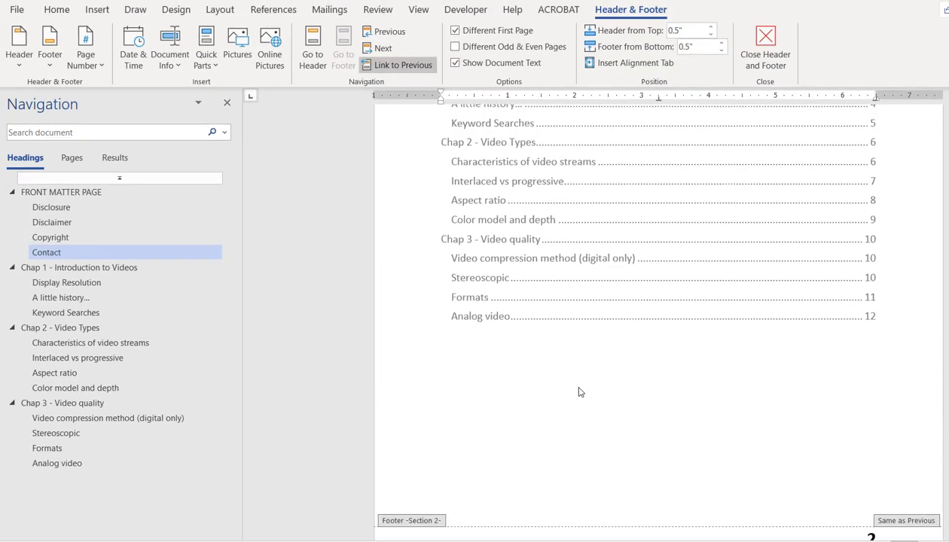
- Exit footer editing and place the cursor just below the Table of Contents entries
double_click(883, 321)
left_click(681, 436)
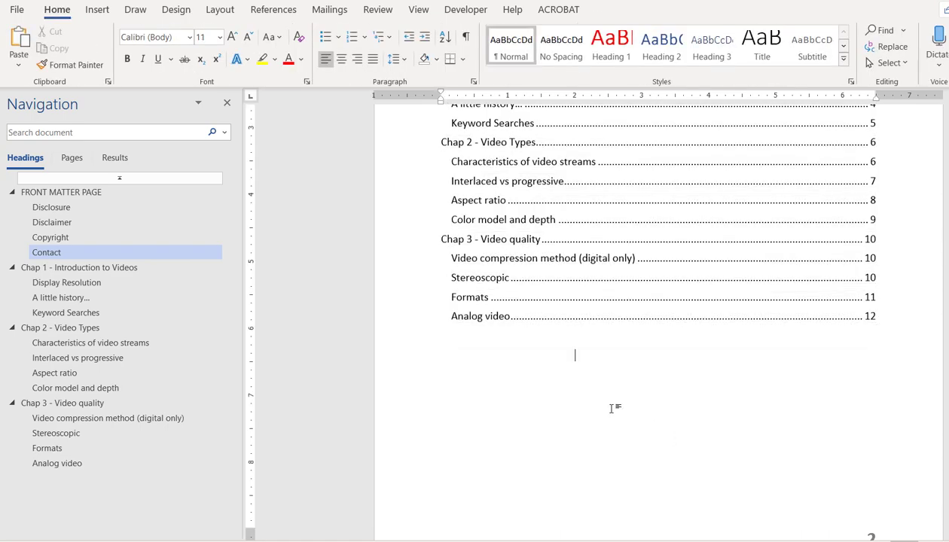
scroll(721, 394, "up", 5)
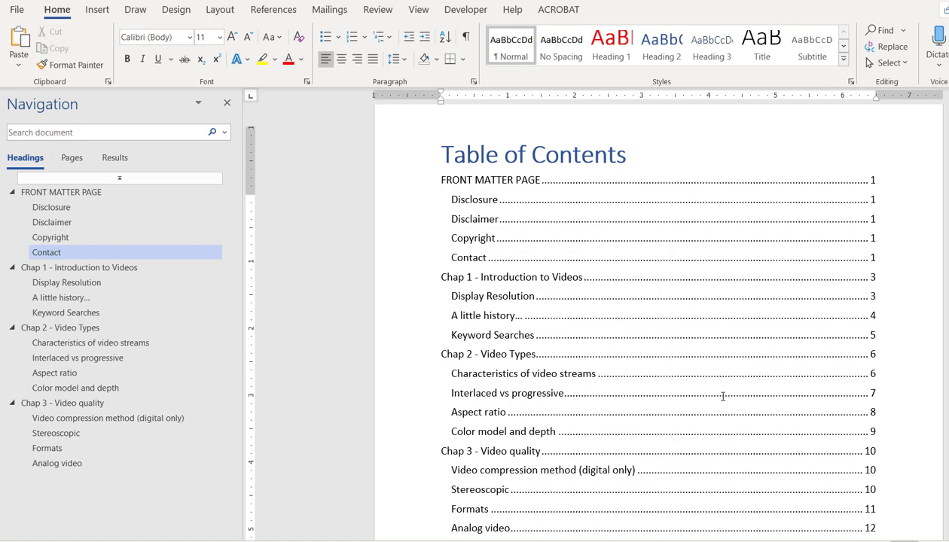
scroll(722, 395, "down", 3)
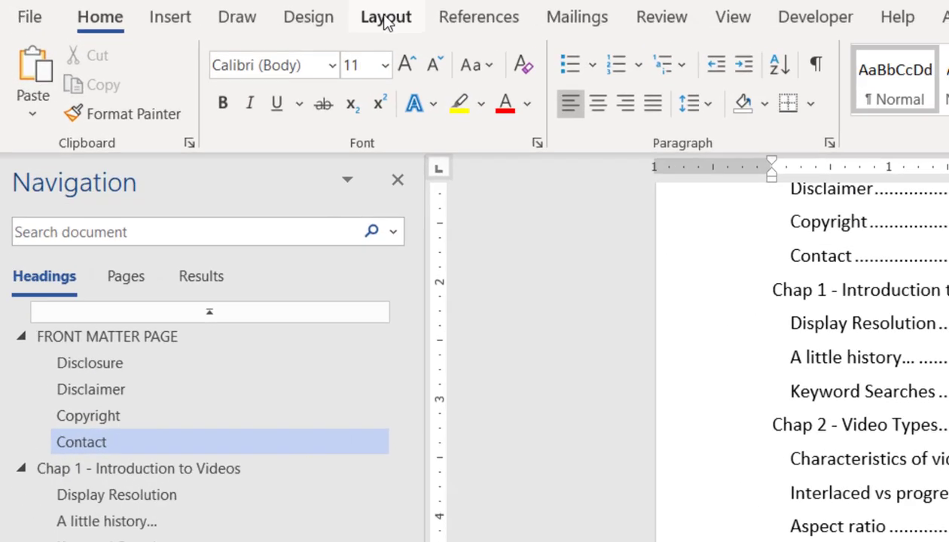
left_click(219, 9)
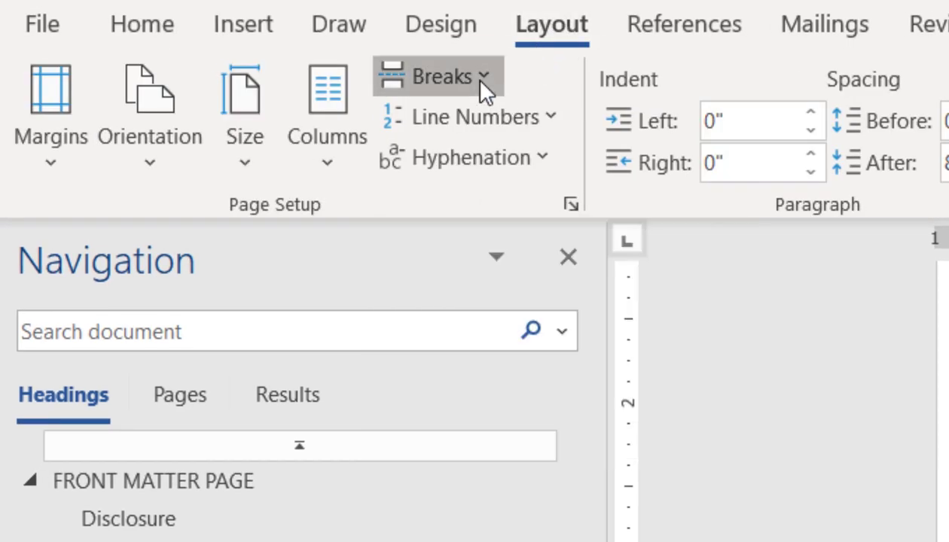
- Insert a Next Page section break right after the Table of Contents
left_click(479, 83)
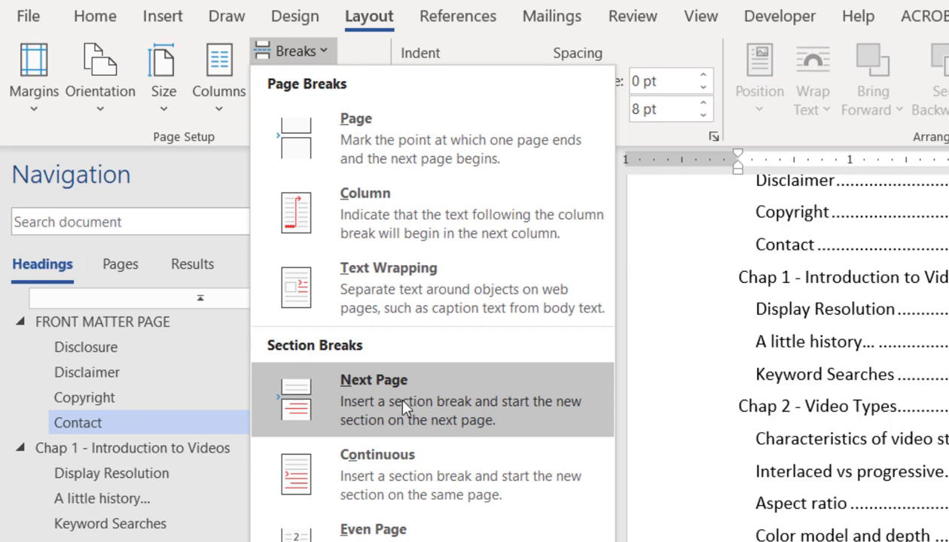
left_click(403, 403)
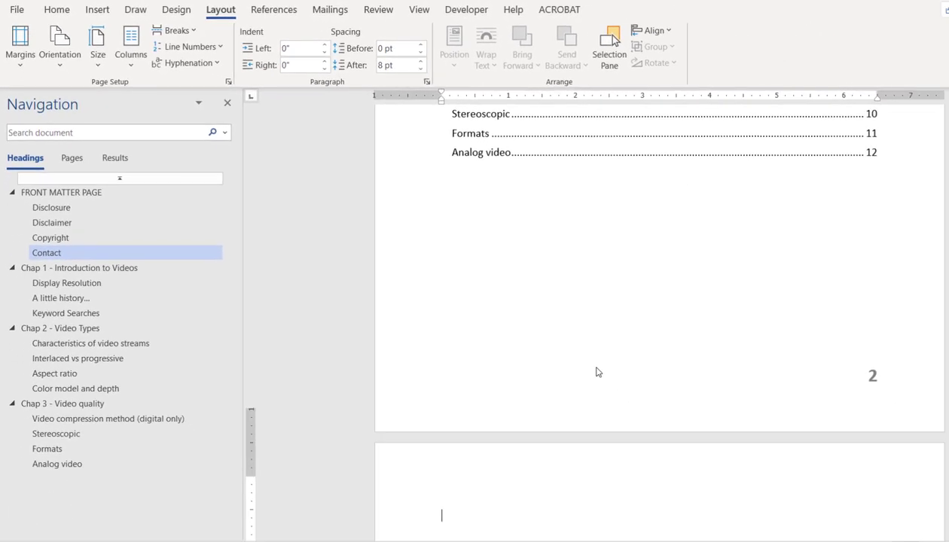
scroll(826, 515, "down", 2)
scroll(832, 507, "up", 3)
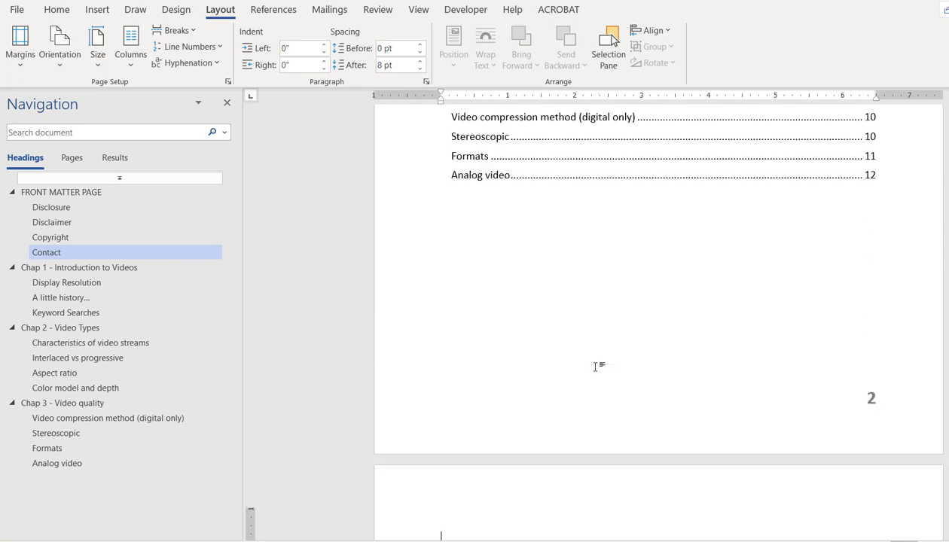
- Show formatting marks and delete the redundant page break before Chap 1
left_click(57, 14)
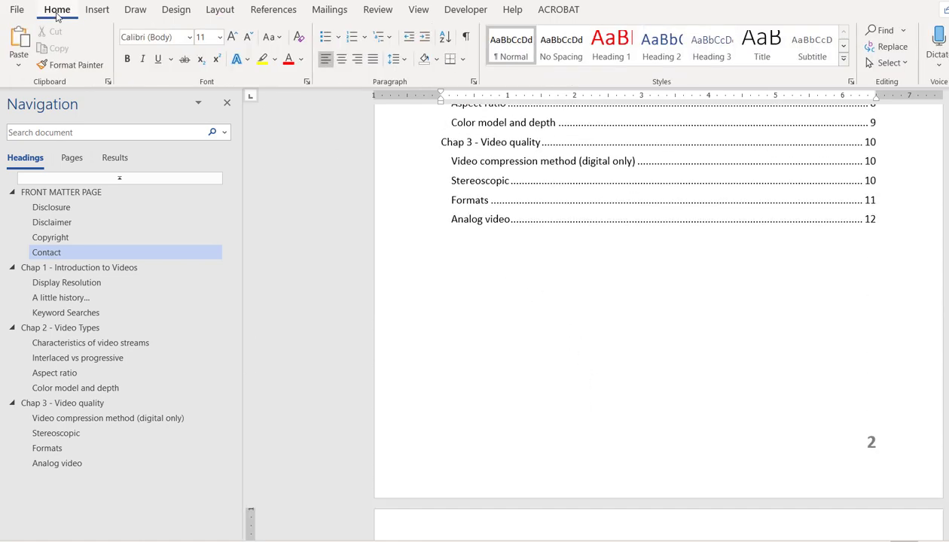
left_click(467, 39)
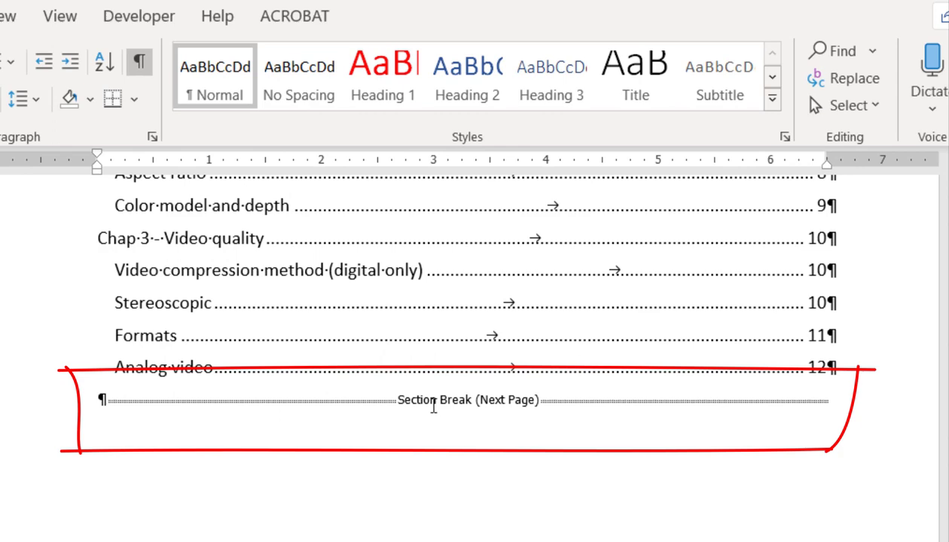
scroll(557, 512, "down", 3)
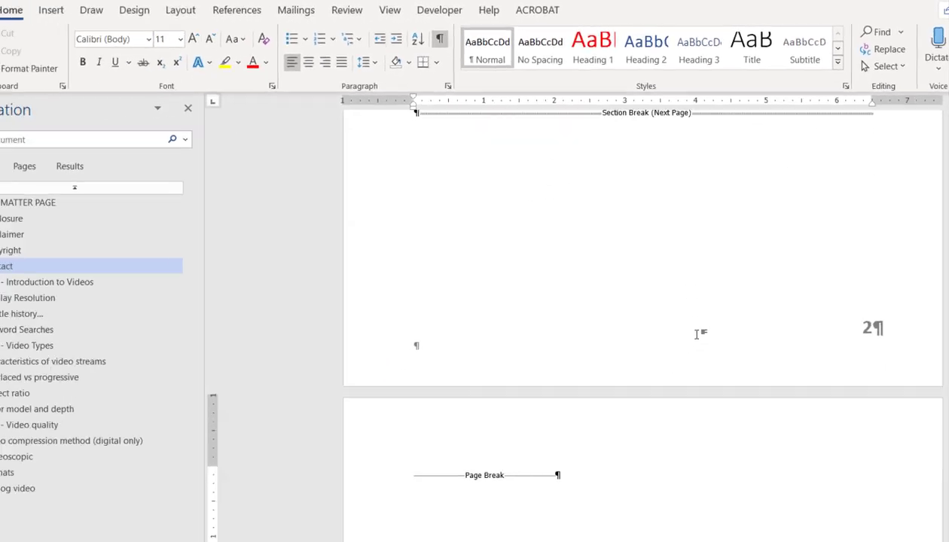
key("Delete")
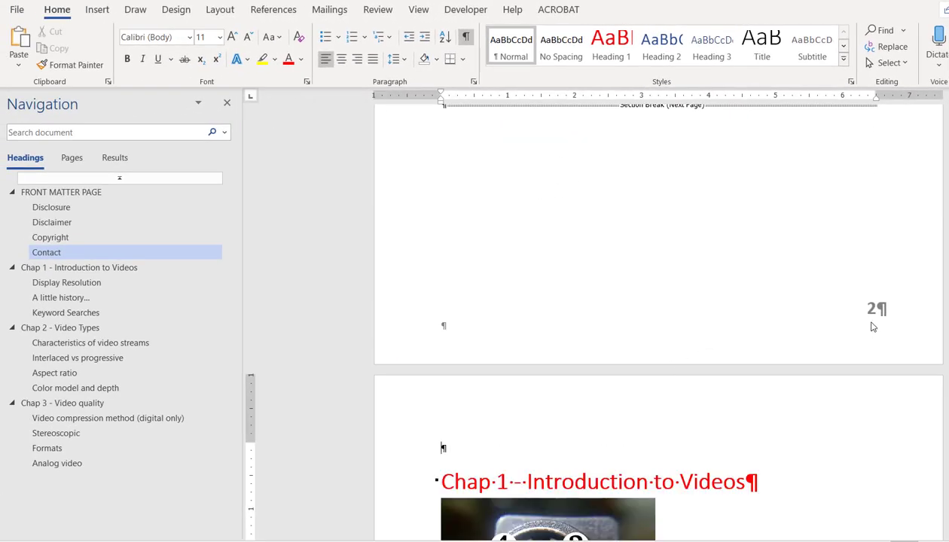
- Reopen footer editing and bring the contents page's Section 2 footer, numbered 2, into view
double_click(873, 324)
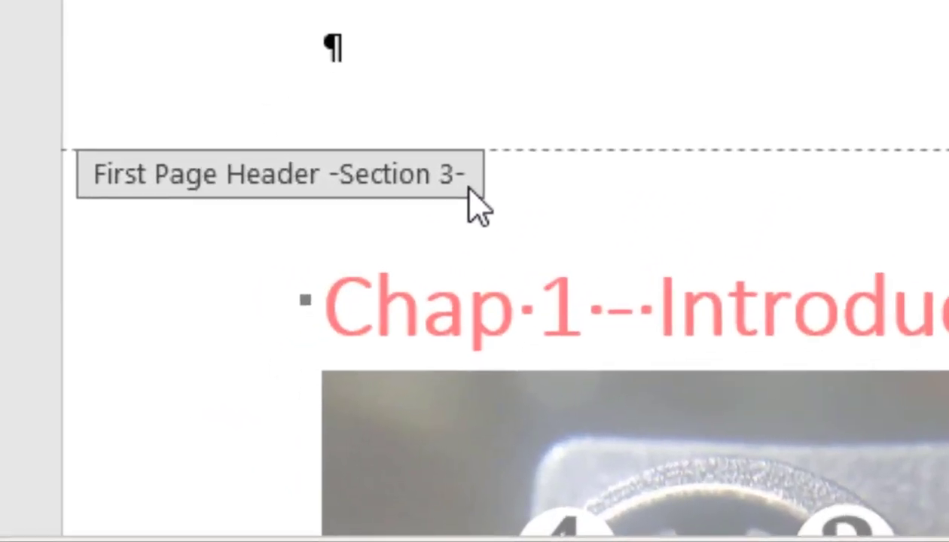
scroll(527, 302, "down", 10)
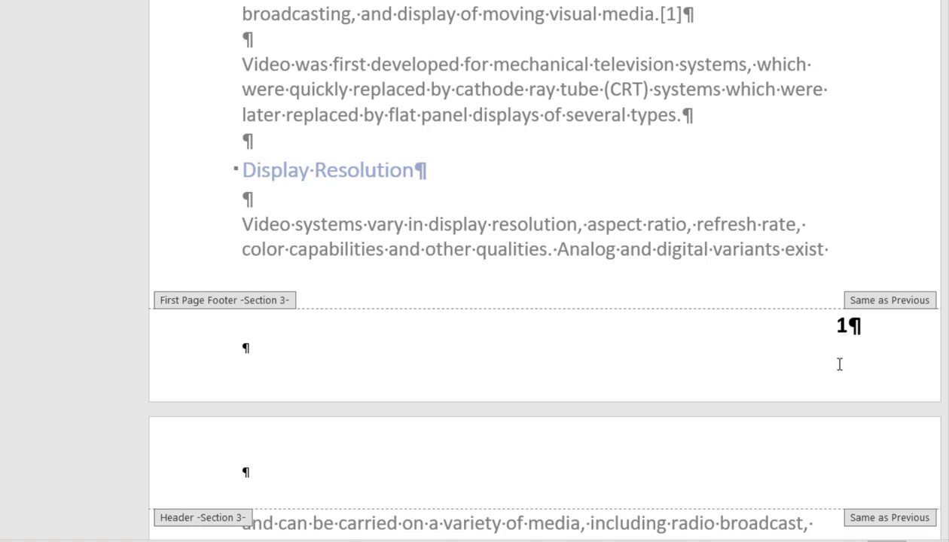
scroll(839, 364, "down", 20)
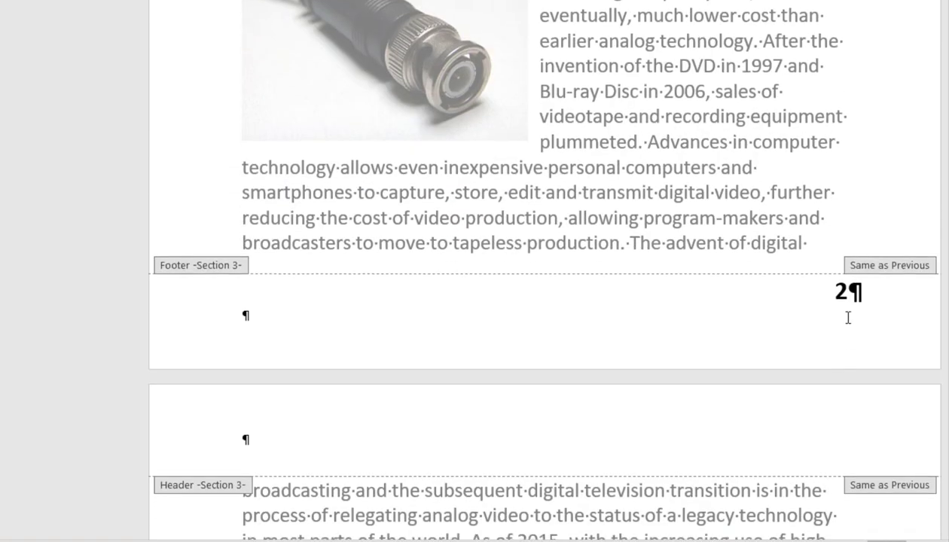
scroll(845, 320, "up", 15)
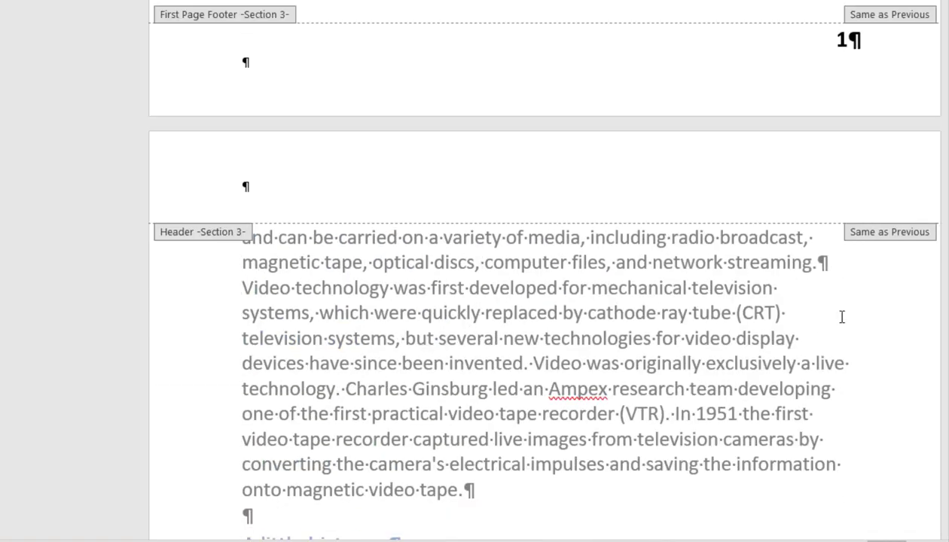
scroll(835, 322, "up", 14)
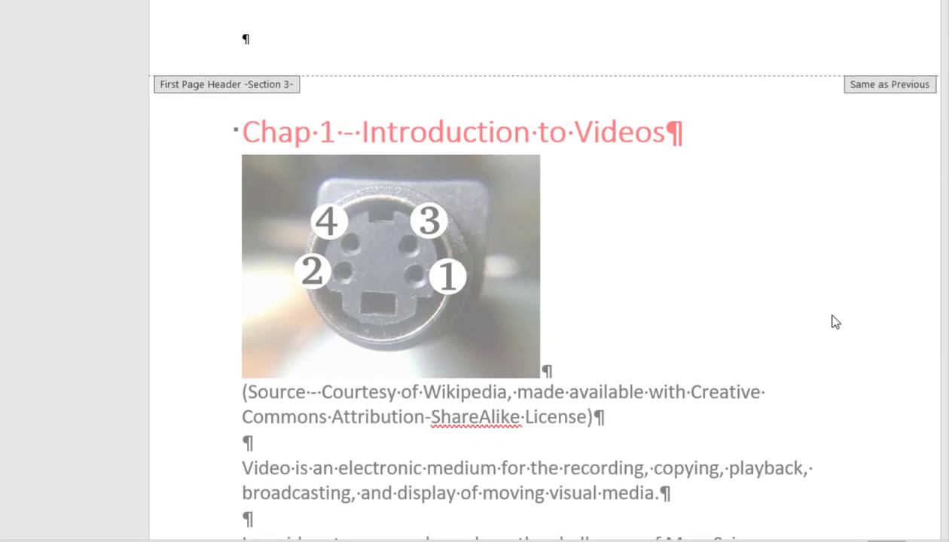
scroll(833, 316, "up", 1)
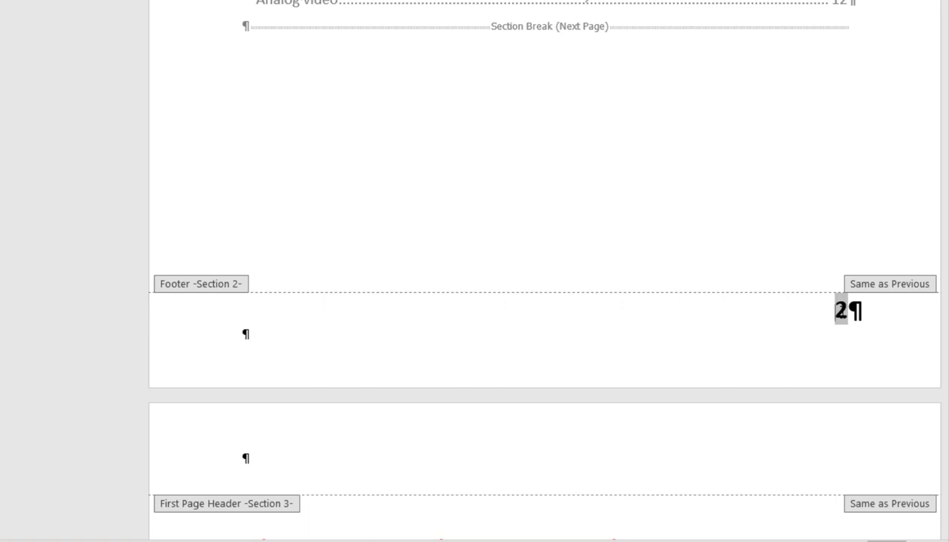
- Select the page number 2 in the Section 2 footer and open the Page Number options
left_click_drag(836, 310, 849, 315)
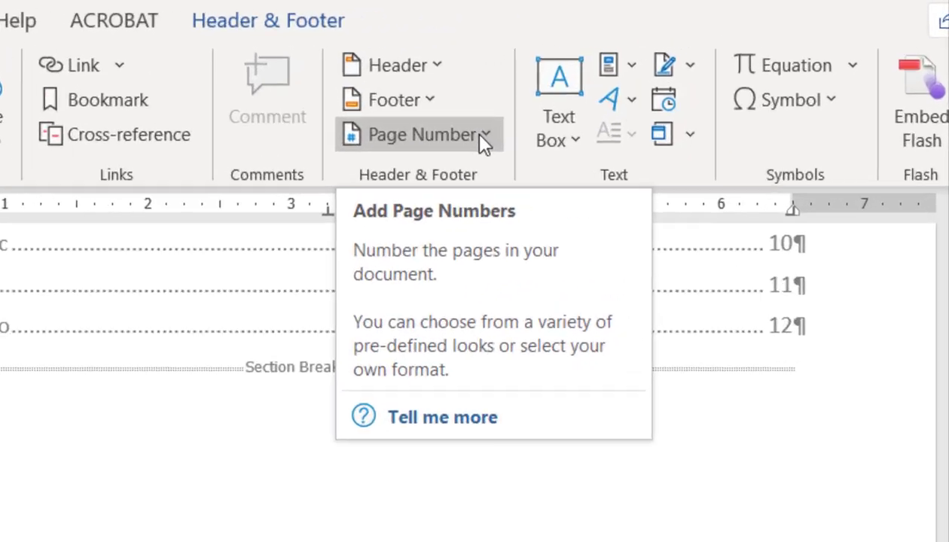
left_click(731, 63)
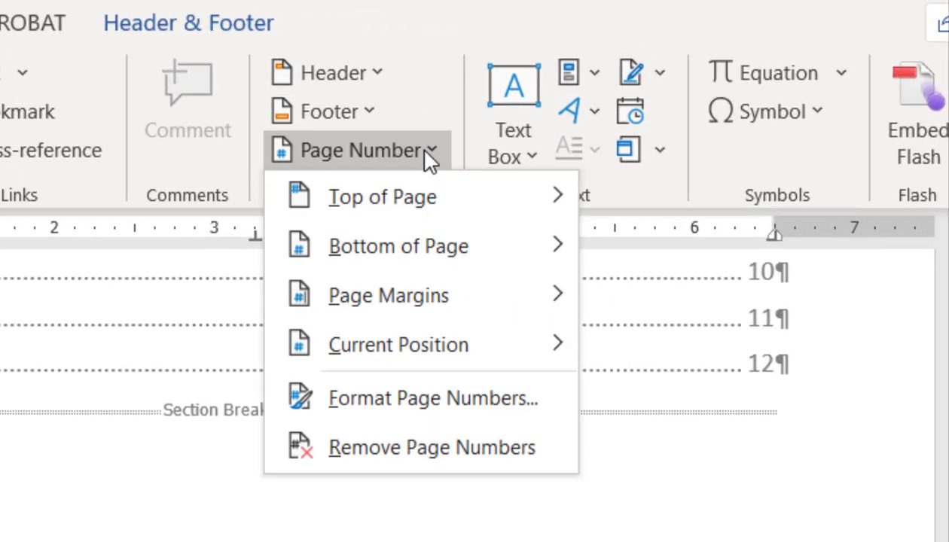
- Set the Section 2 page number format to lowercase Roman numerals i, ii, iii
left_click(456, 406)
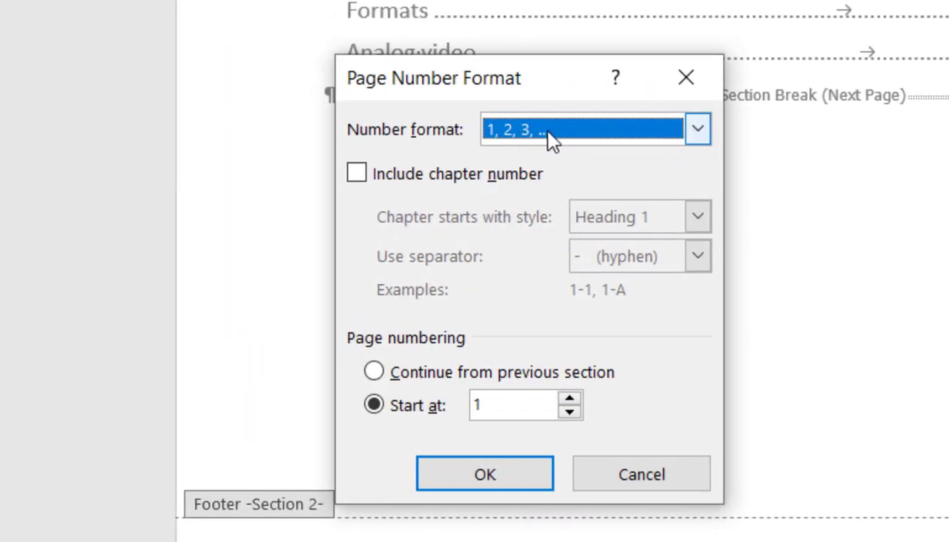
left_click(699, 132)
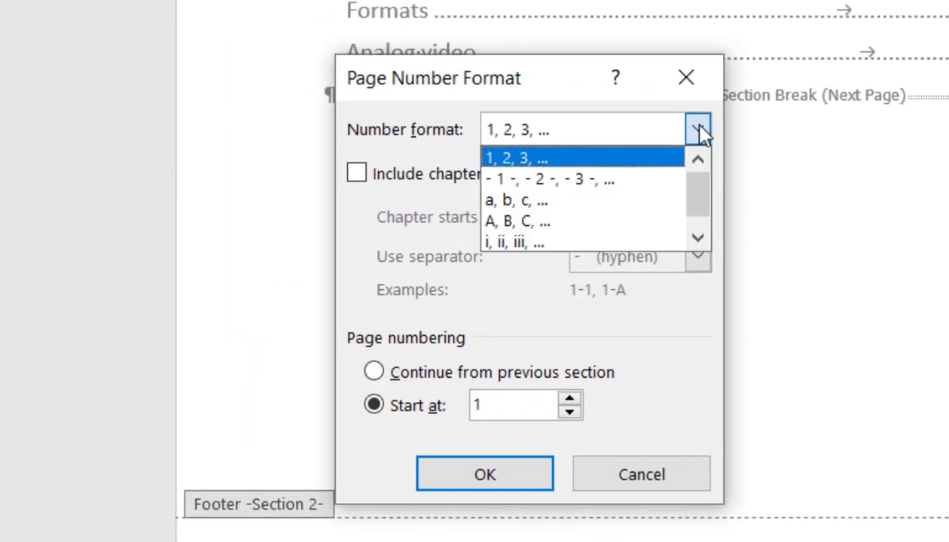
left_click(574, 243)
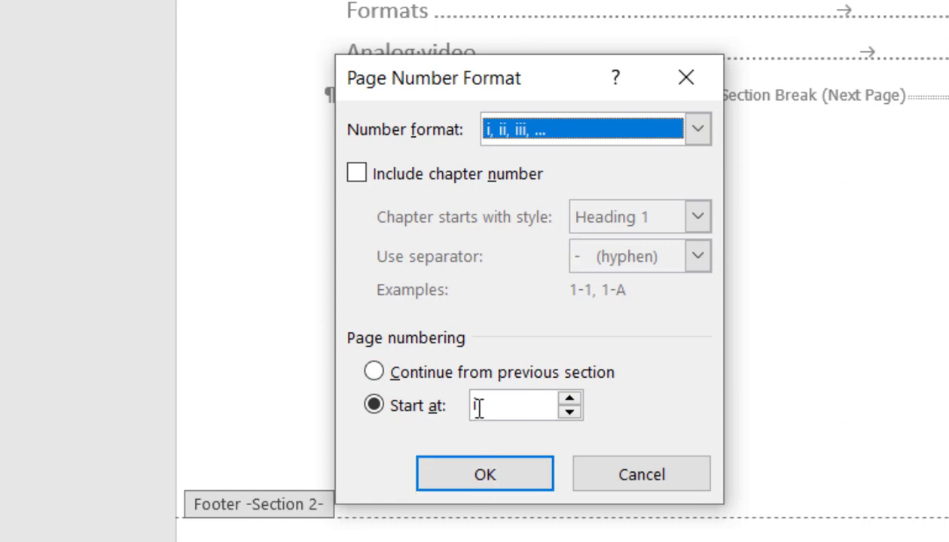
- Apply the Roman numbering, confirm the front-matter footer reads i, and close footer editing
left_click(486, 471)
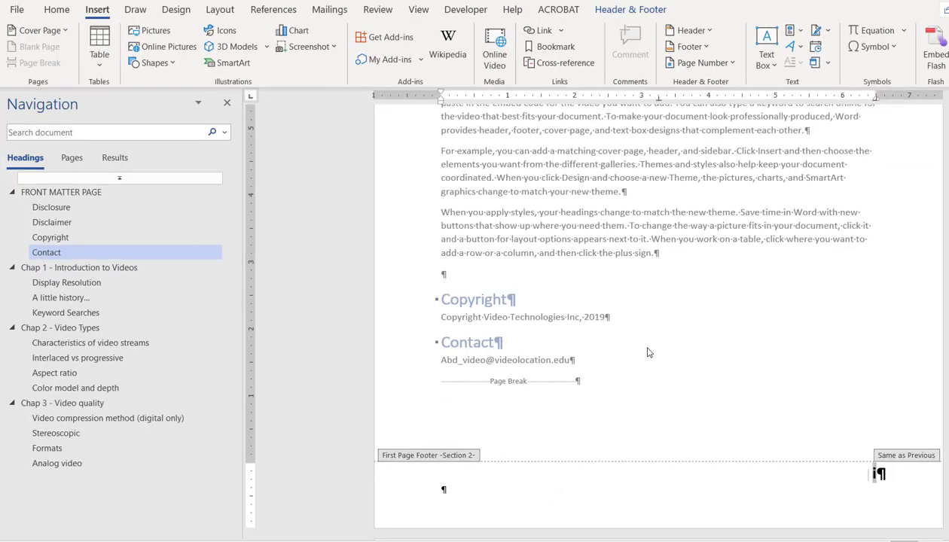
scroll(699, 333, "up", 5)
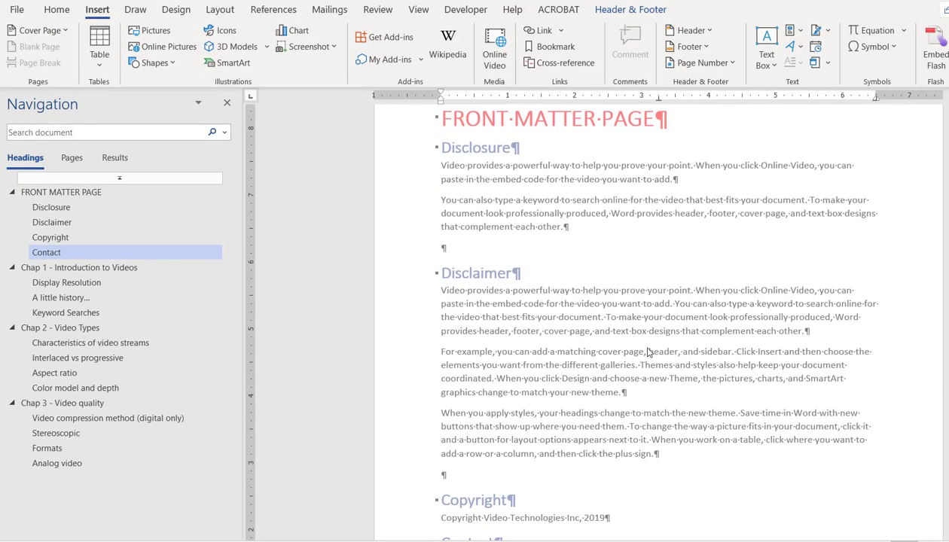
scroll(648, 352, "up", 2)
scroll(649, 315, "down", 6)
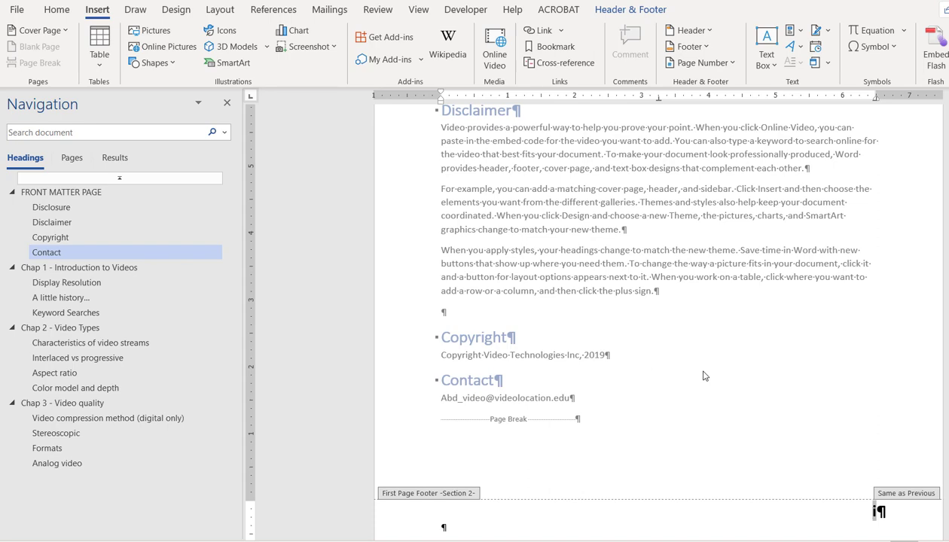
double_click(704, 376)
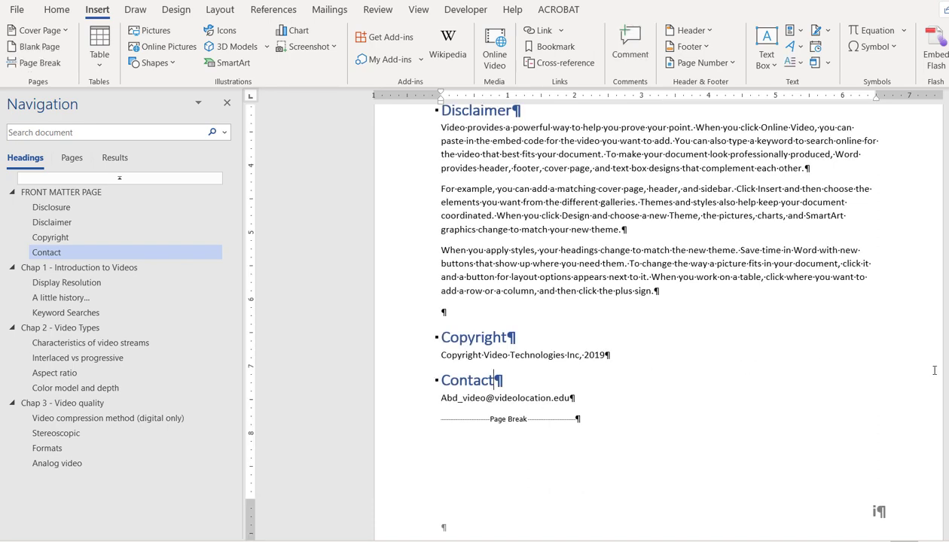
scroll(929, 377, "up", 5)
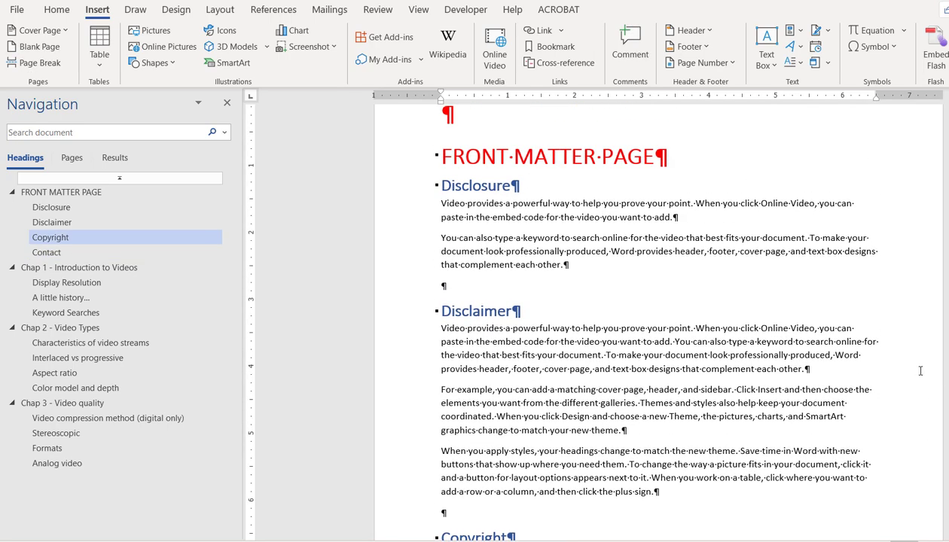
scroll(845, 277, "down", 3)
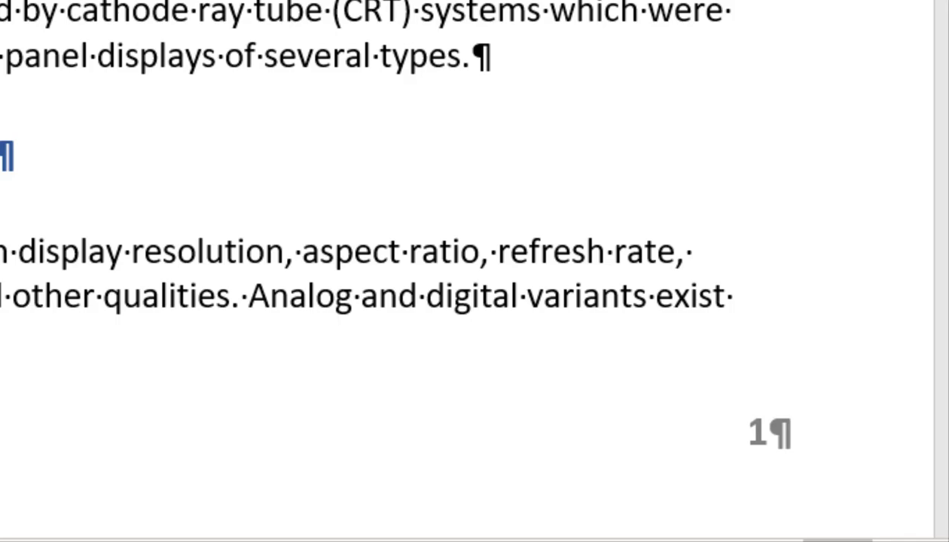
- Hide formatting marks and check the front matter reads i, ii and the body 1, 2
left_click(467, 39)
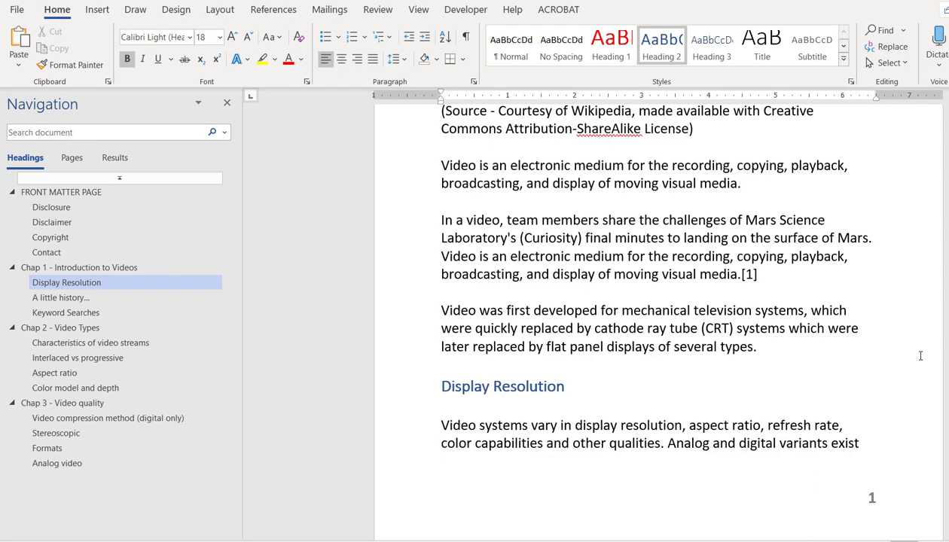
scroll(920, 355, "down", 10)
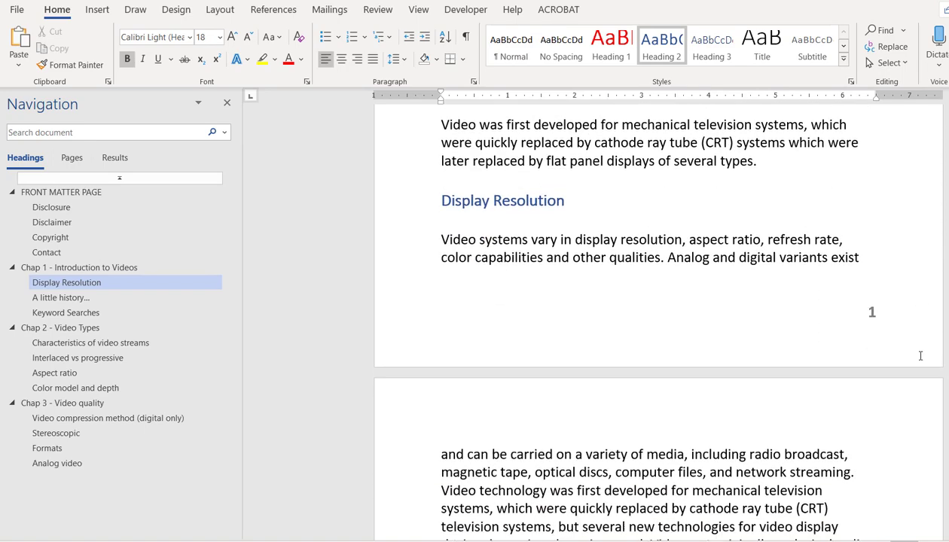
scroll(919, 355, "down", 12)
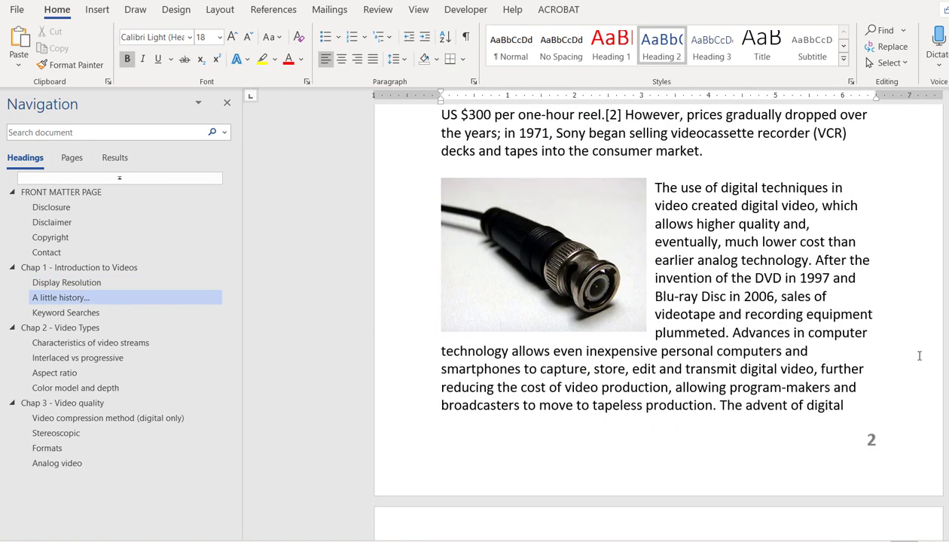
scroll(918, 356, "down", 4)
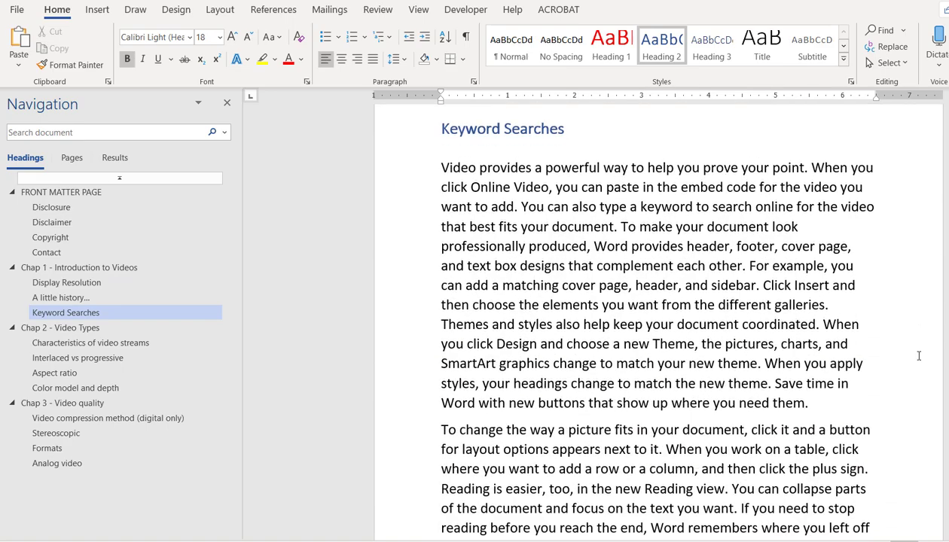
scroll(918, 355, "up", 9)
scroll(918, 356, "up", 10)
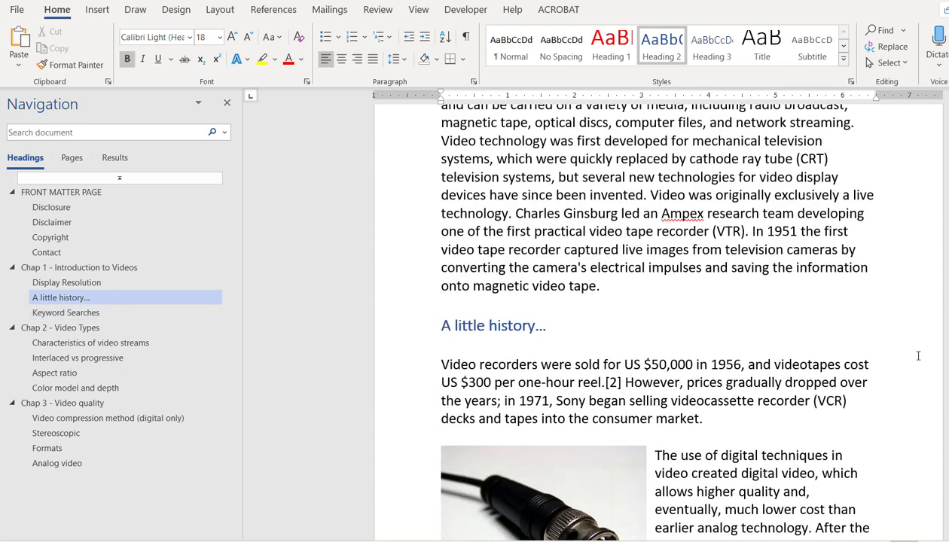
scroll(886, 271, "up", 10)
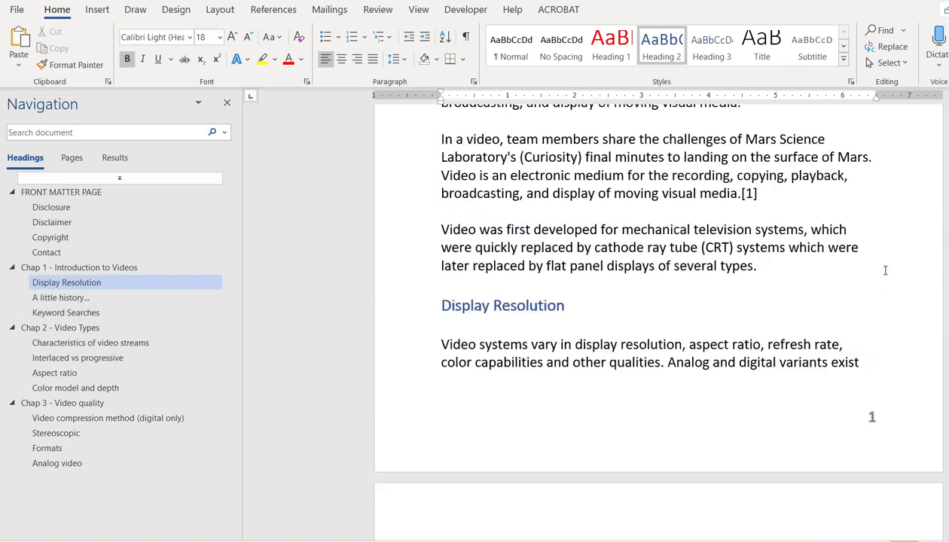
scroll(885, 270, "up", 6)
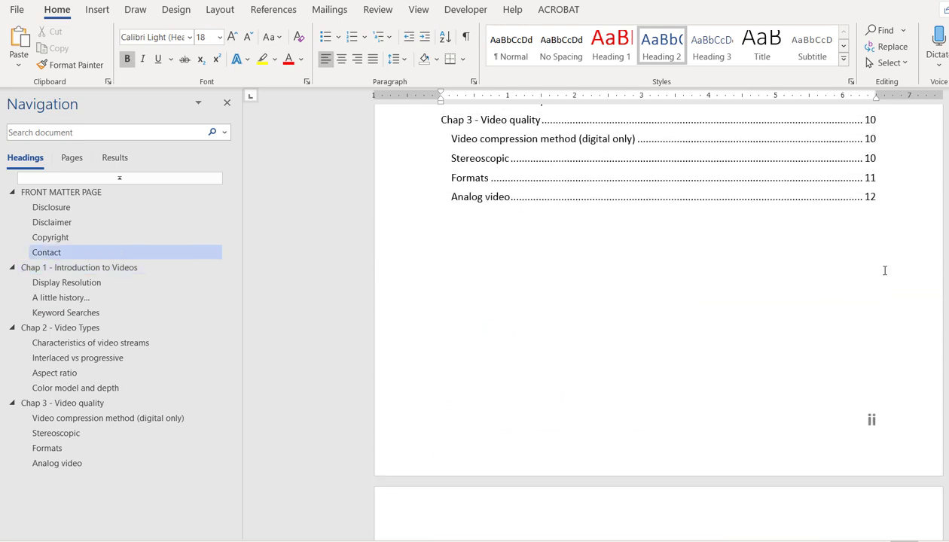
scroll(885, 271, "up", 8)
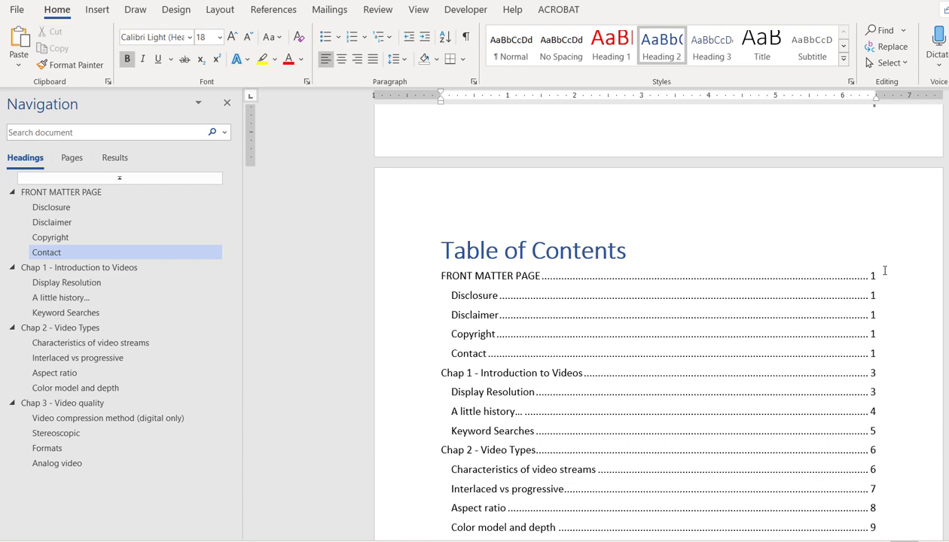
scroll(884, 271, "up", 10)
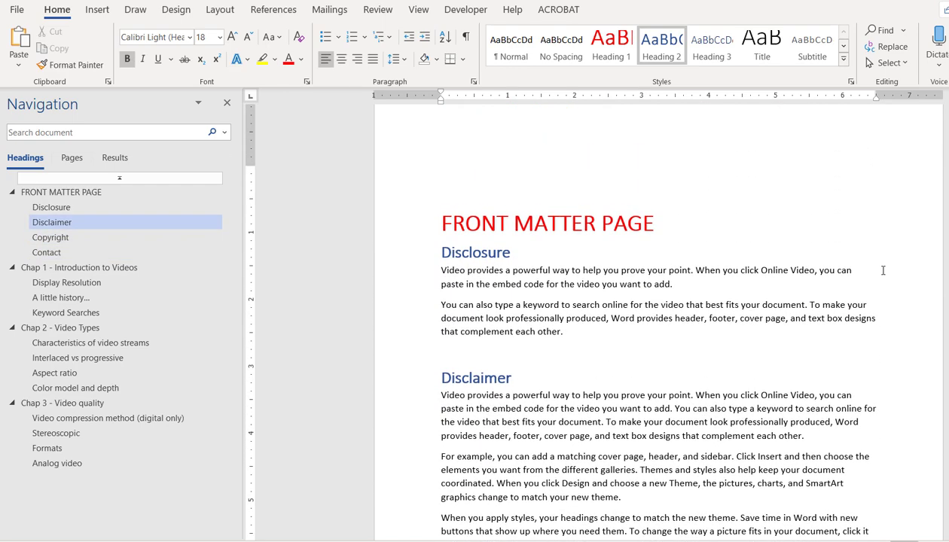
scroll(882, 270, "up", 5)
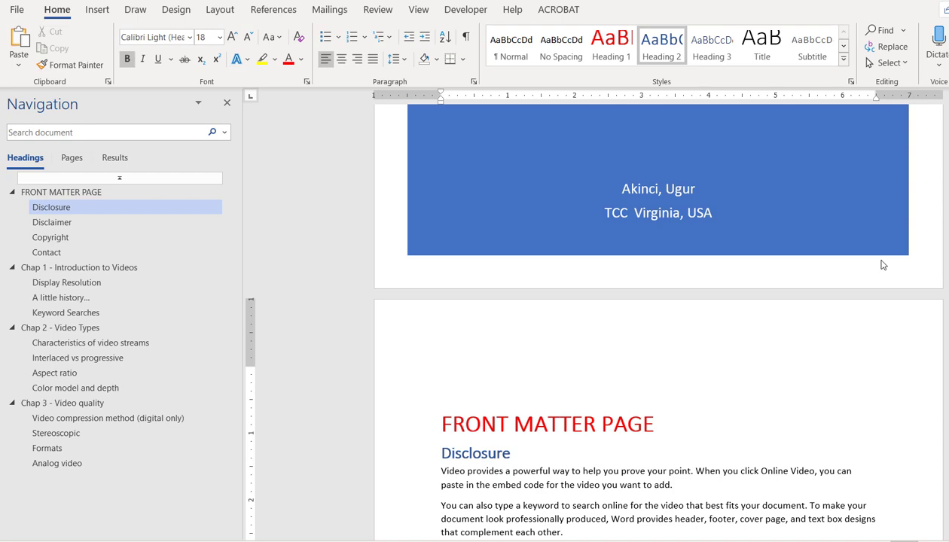
scroll(883, 265, "down", 4)
scroll(877, 262, "up", 6)
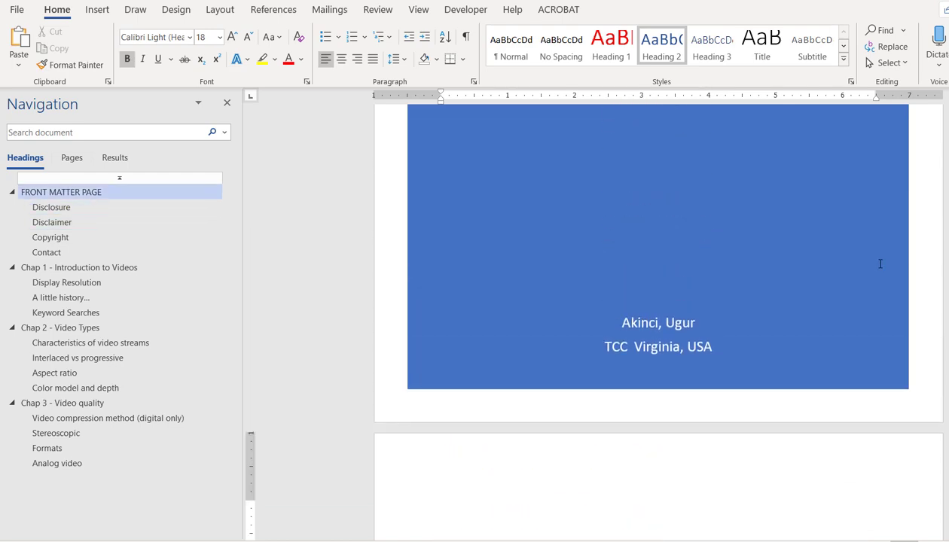
scroll(879, 264, "down", 12)
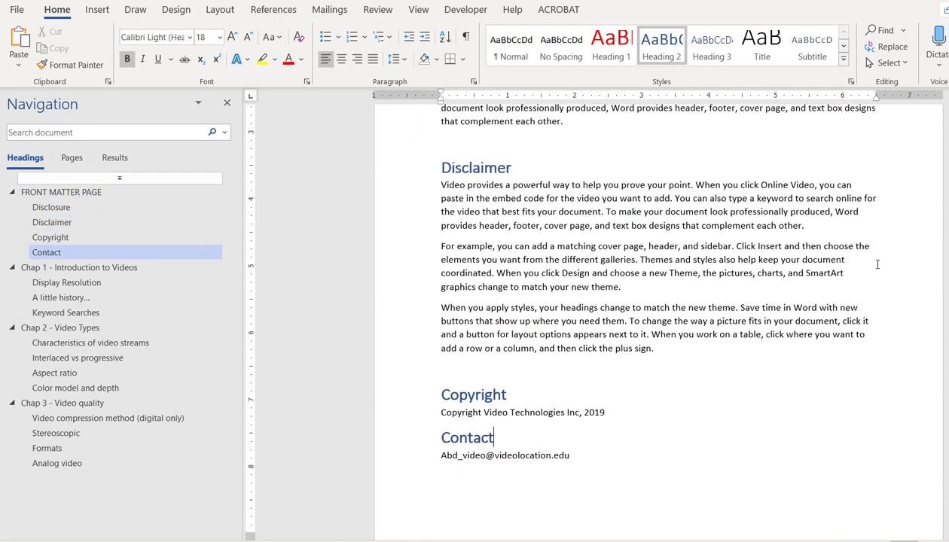
scroll(877, 264, "down", 3)
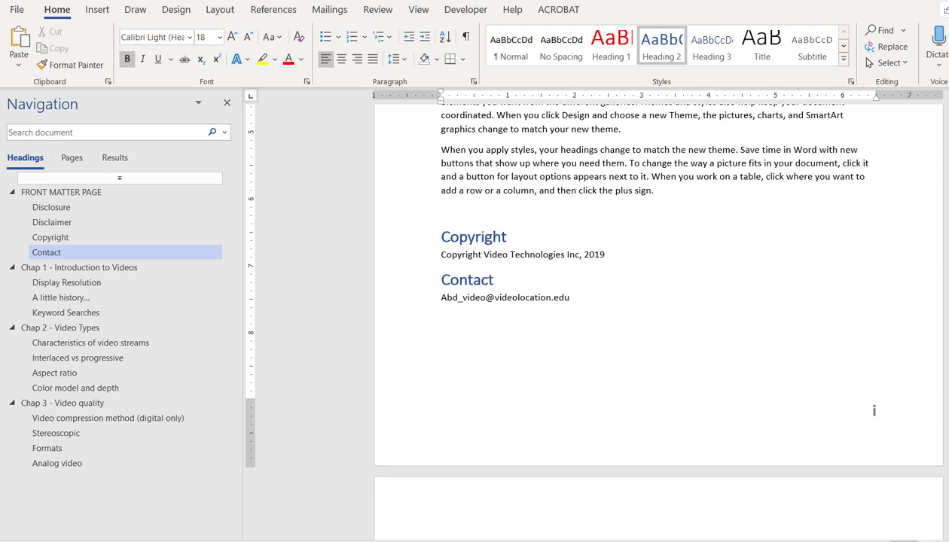
scroll(873, 410, "down", 3)
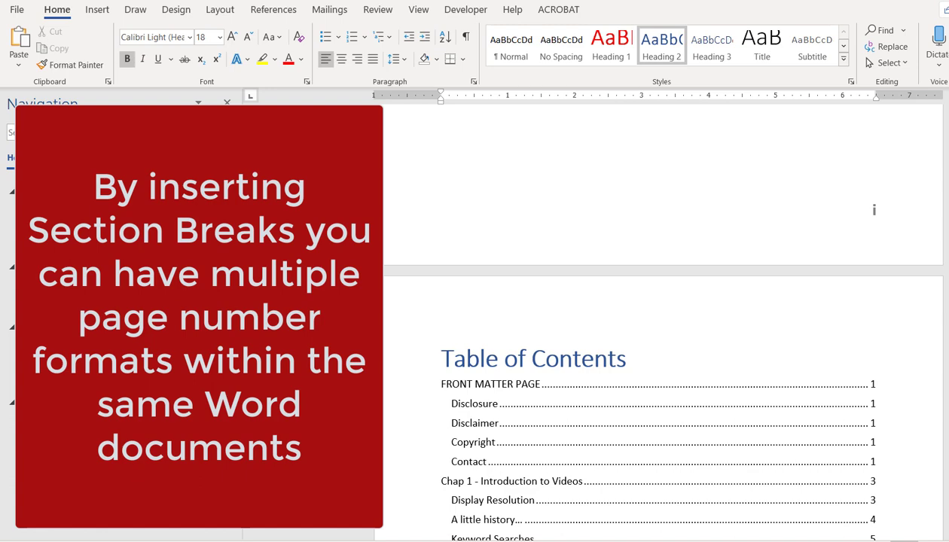
scroll(874, 209, "down", 5)
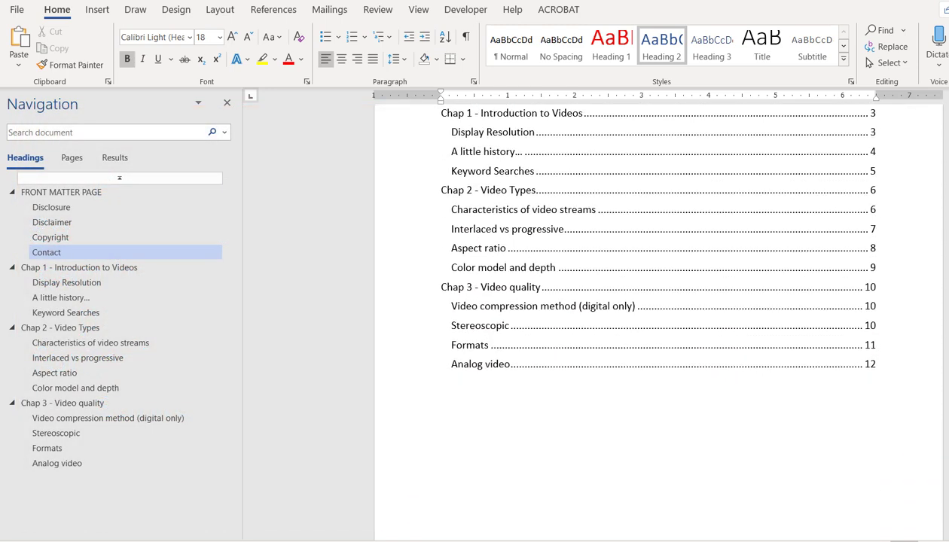
scroll(872, 487, "down", 3)
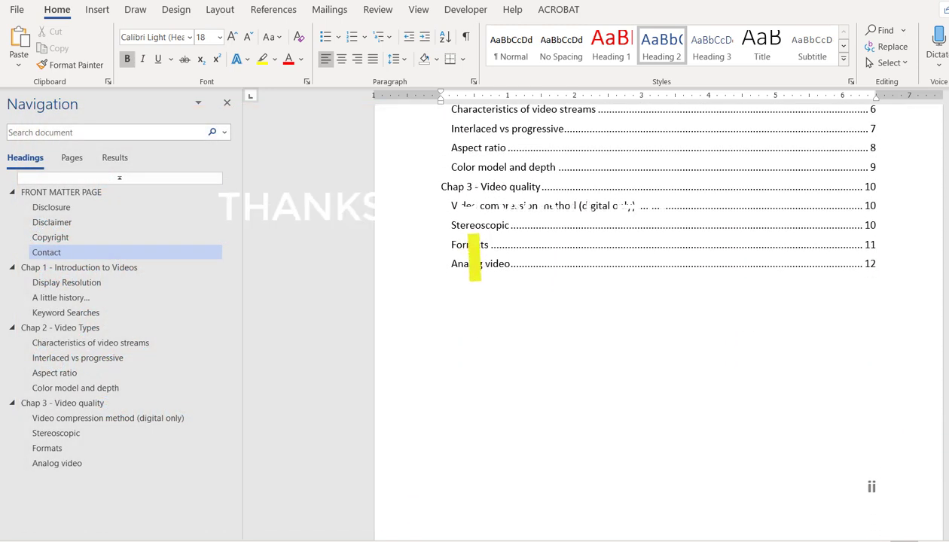